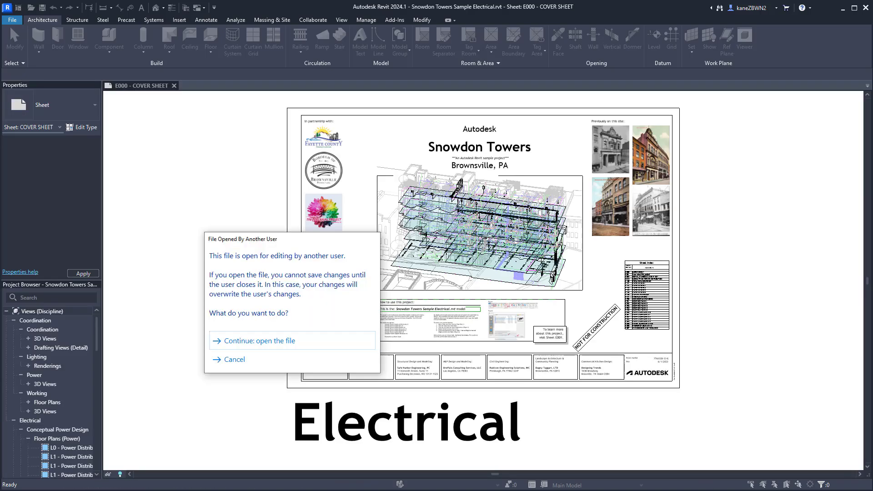
# Step: Continue opening the Snowdon Towers Sample Electrical file despite it being open for another user
pyautogui.click(259, 341)
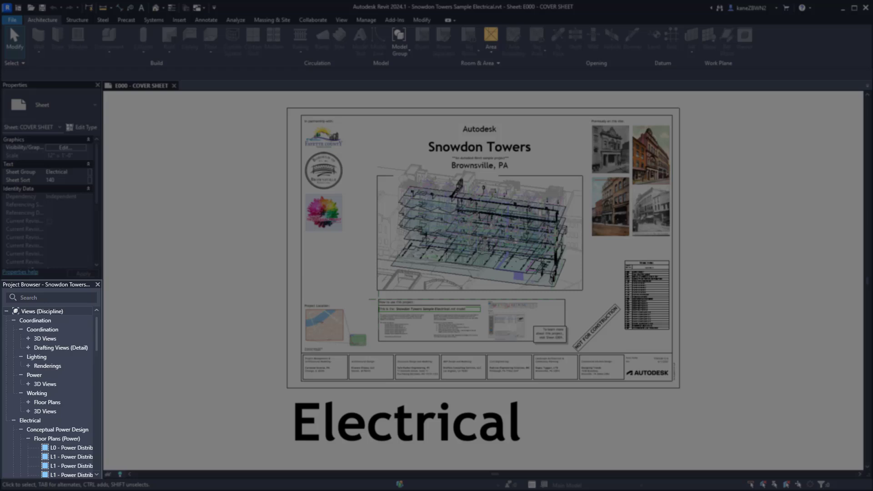
# Step: Collapse and re-expand the Electrical views, search the project browser for "power", and clear the search
pyautogui.click(14, 420)
pyautogui.click(14, 421)
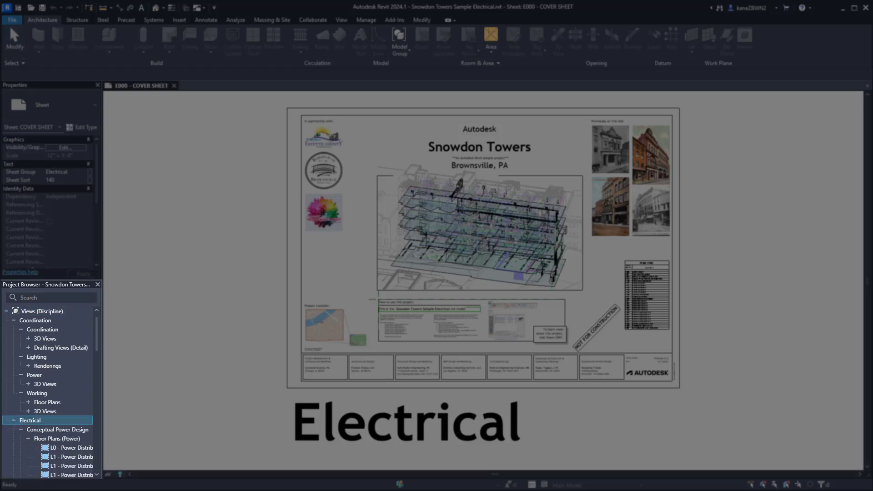
pyautogui.click(62, 299)
pyautogui.write('power')
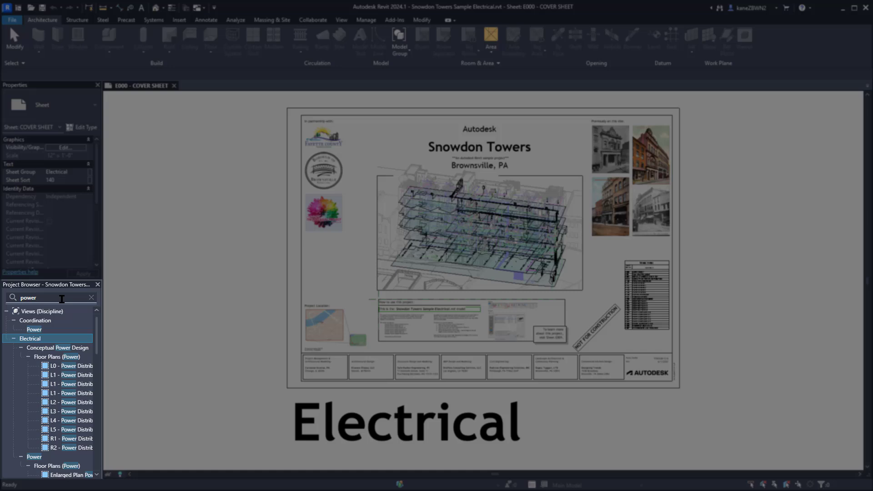
pyautogui.hotkey('ctrl', 'a')
pyautogui.press('BackSpace')
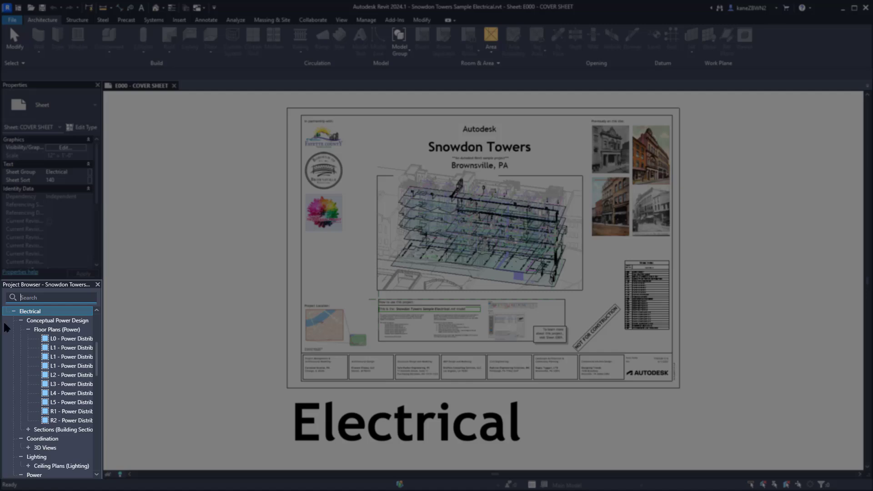
# Step: Check the browser organization schemes available for the project views, and cancel
pyautogui.scroll(5, 55, 318)
pyautogui.rightClick(58, 314)
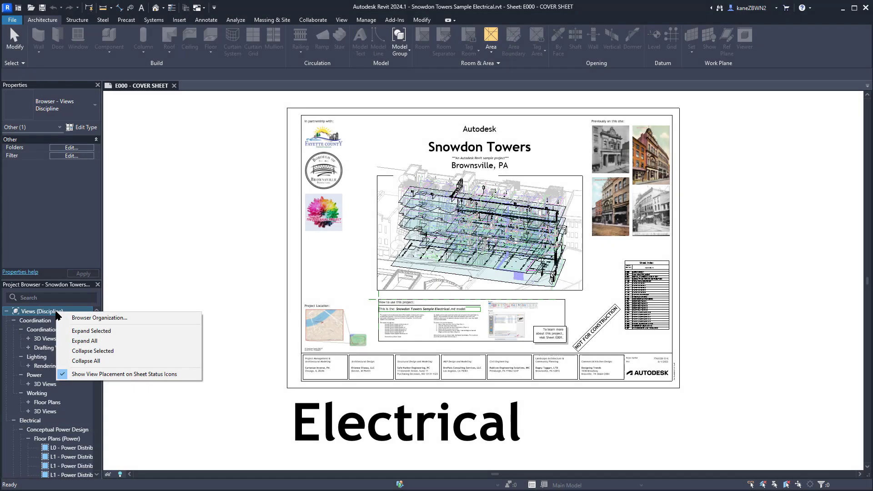
pyautogui.click(75, 318)
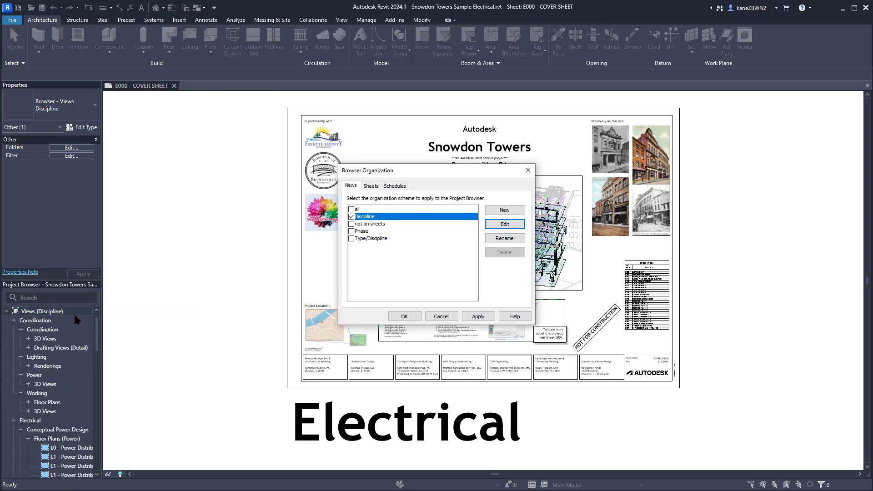
pyautogui.click(441, 316)
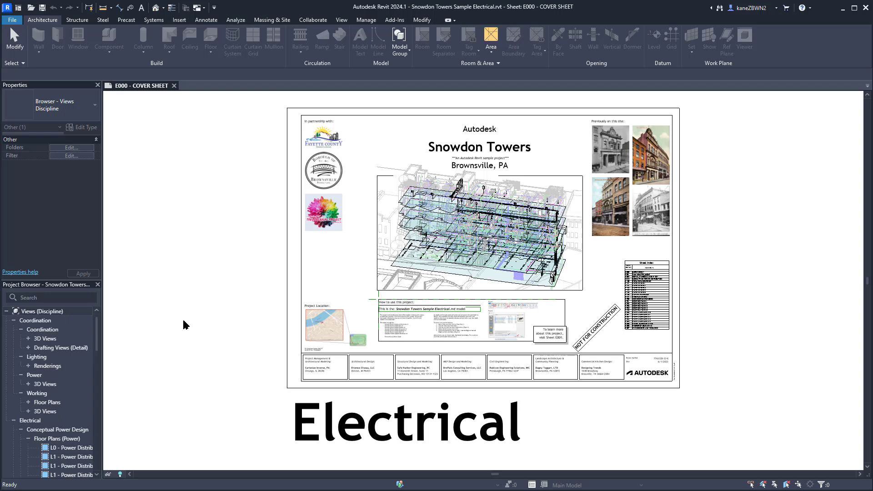
# Step: Search the project browser for "l3" and open the L3 - Power Distribution Design floor plan
pyautogui.click(54, 297)
pyautogui.write('l3')
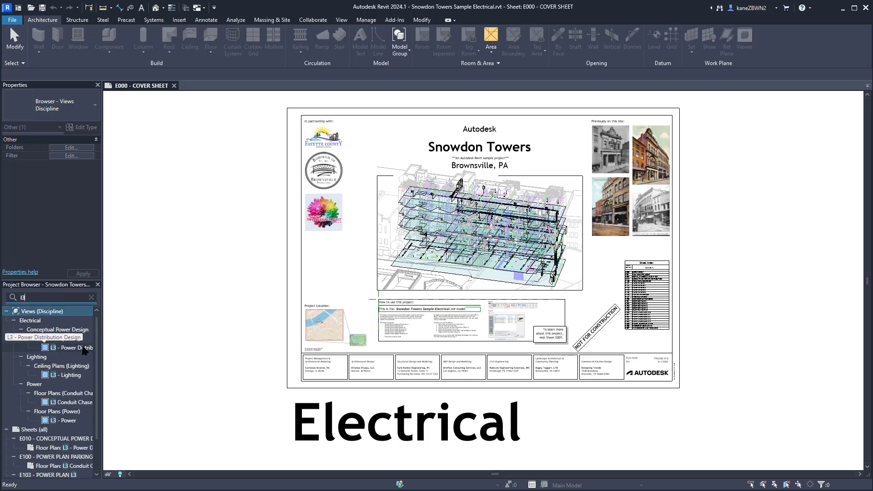
pyautogui.doubleClick(82, 347)
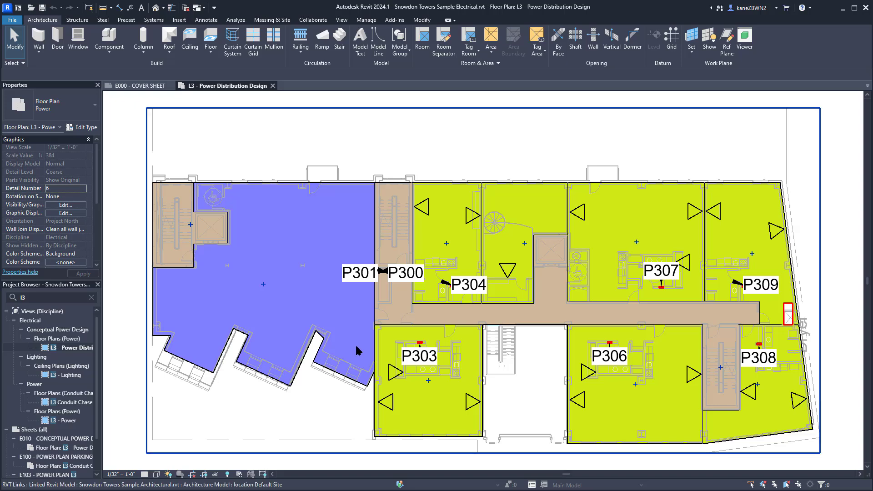
# Step: Set the Offset from Host of electrical panel P304 to 2
pyautogui.scroll(6, 436, 293)
pyautogui.click(527, 245)
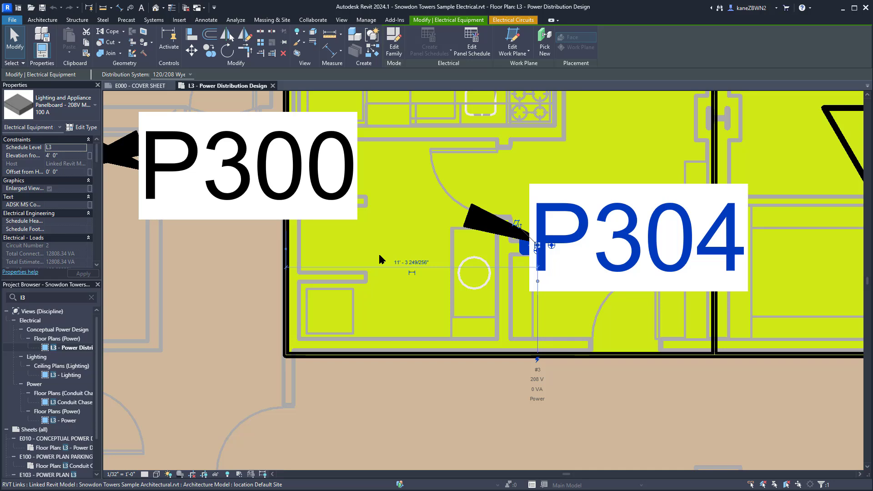
pyautogui.click(67, 172)
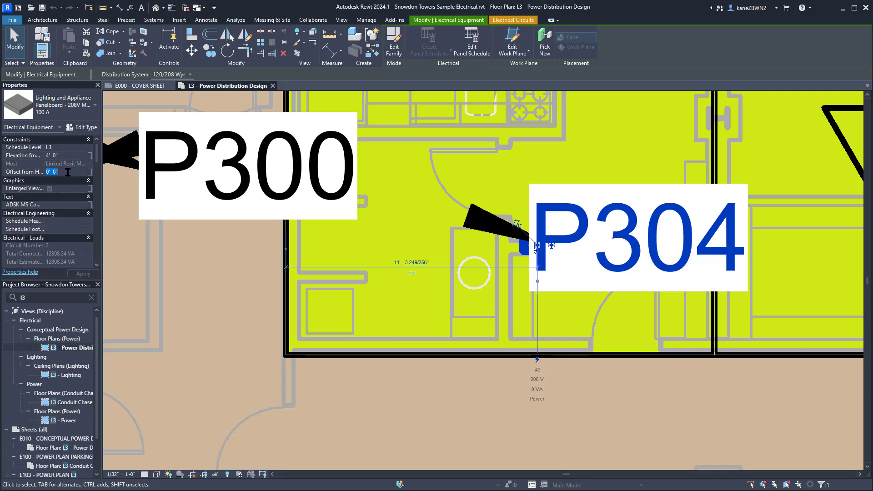
pyautogui.write('2')
pyautogui.press('Return')
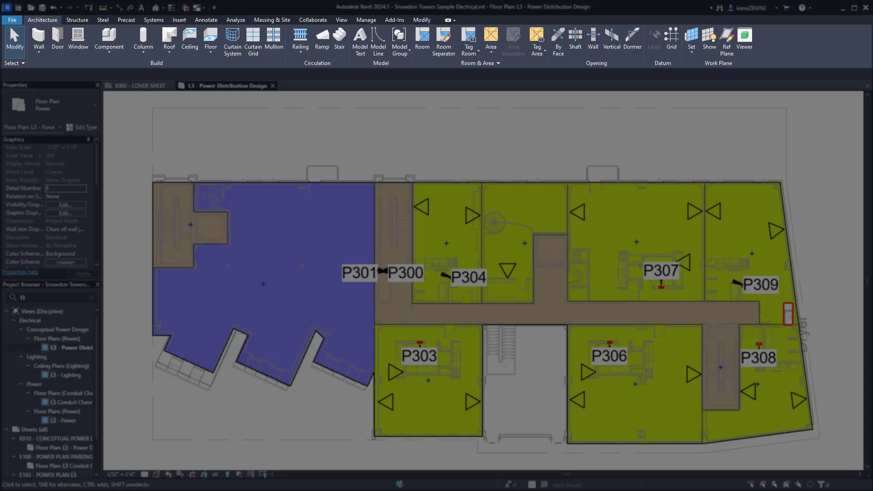
# Step: Examine the command sets for Structure, Steel, Precast, Systems, Insert, Annotate, Analyze, Massing & Site, Collaborate, View, Manage, Add-Ins and Modify
pyautogui.click(77, 20)
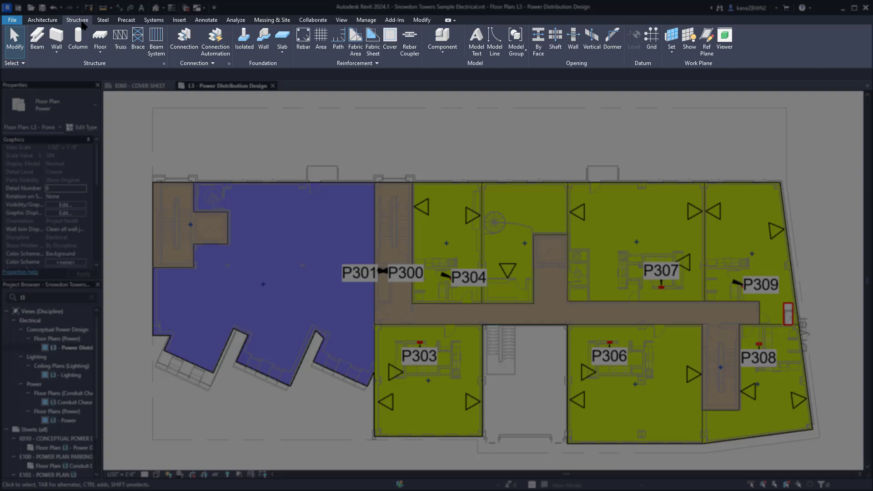
pyautogui.click(101, 20)
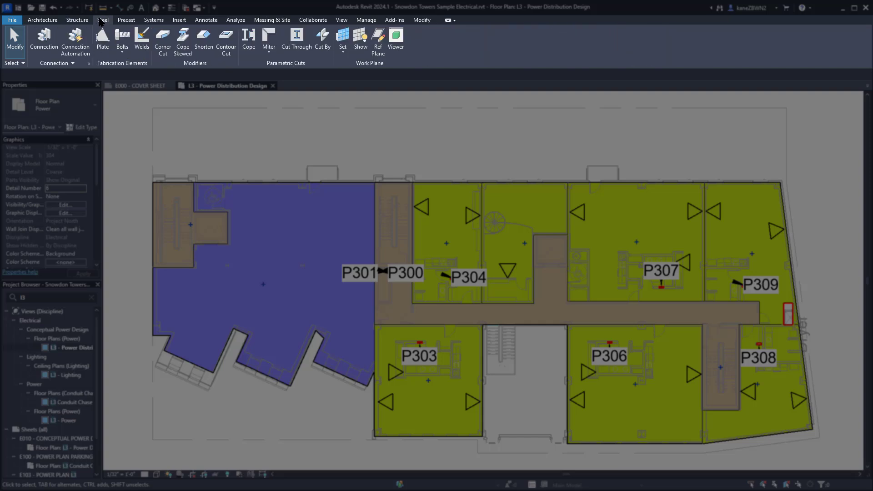
pyautogui.click(125, 21)
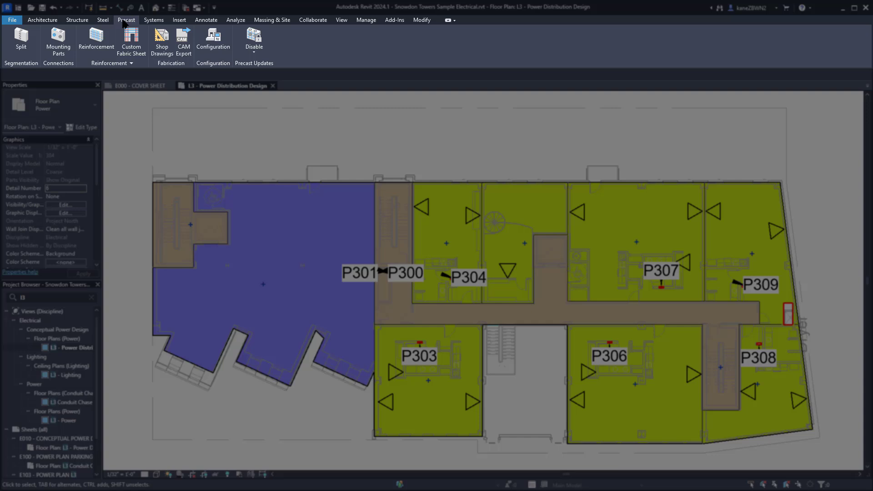
pyautogui.click(153, 21)
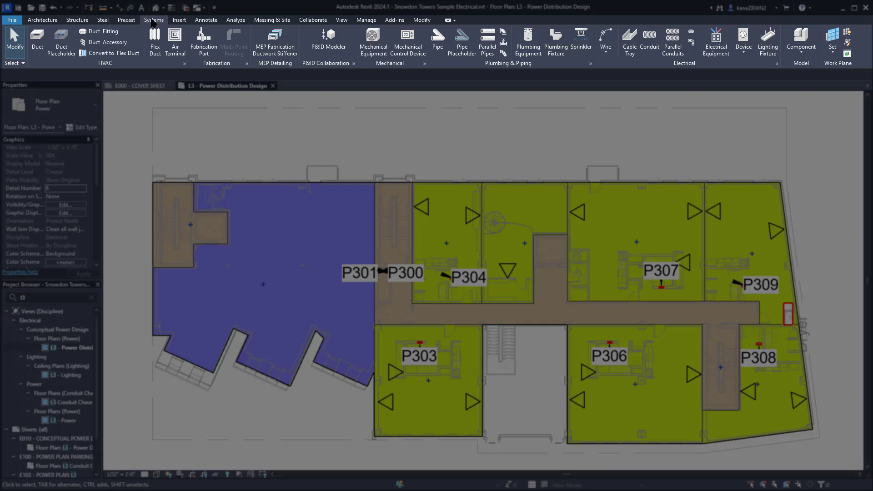
pyautogui.click(178, 22)
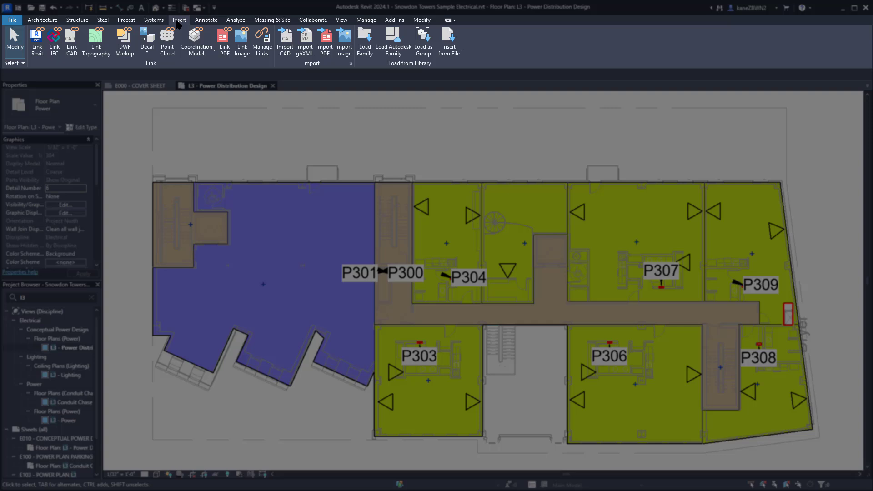
pyautogui.click(212, 21)
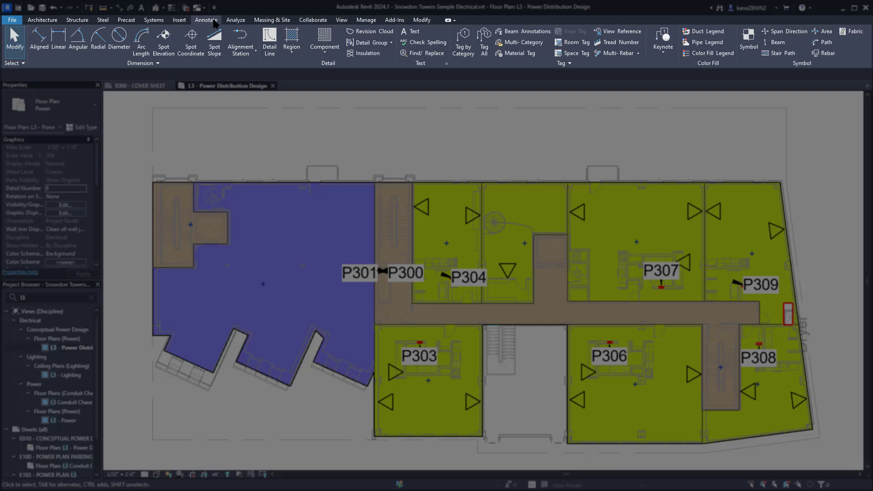
pyautogui.click(237, 20)
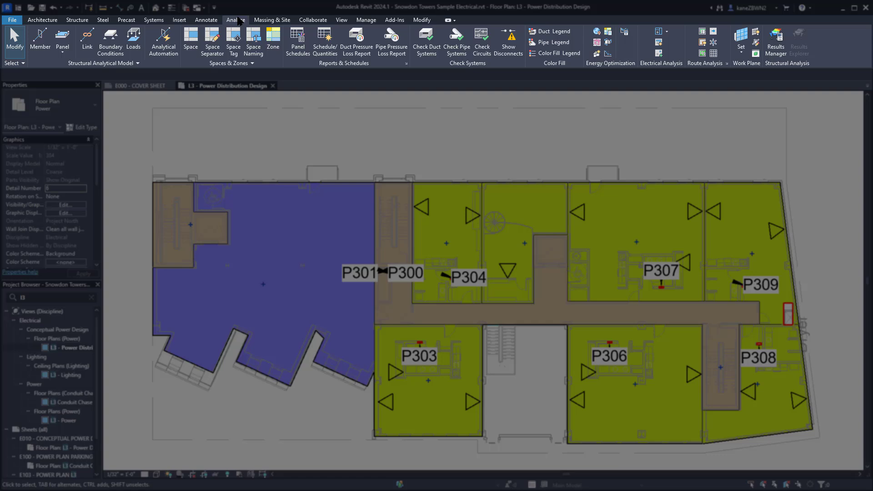
pyautogui.click(271, 21)
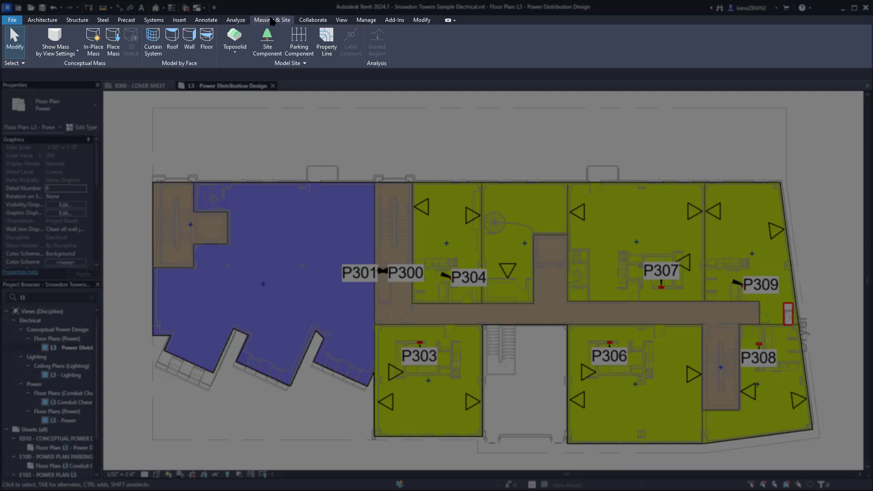
pyautogui.click(312, 20)
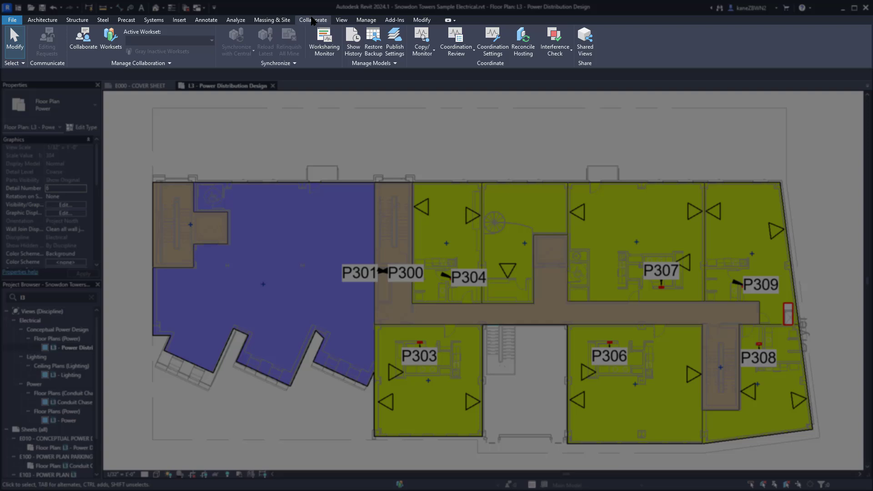
pyautogui.click(340, 20)
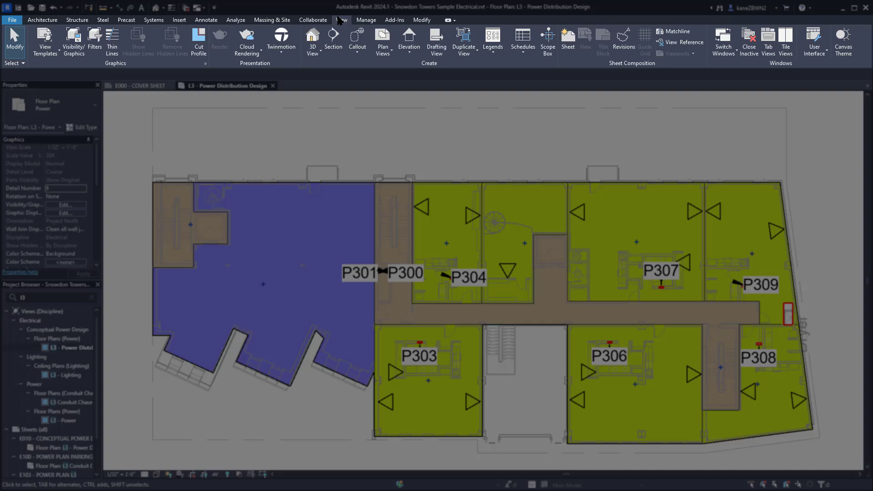
pyautogui.click(366, 21)
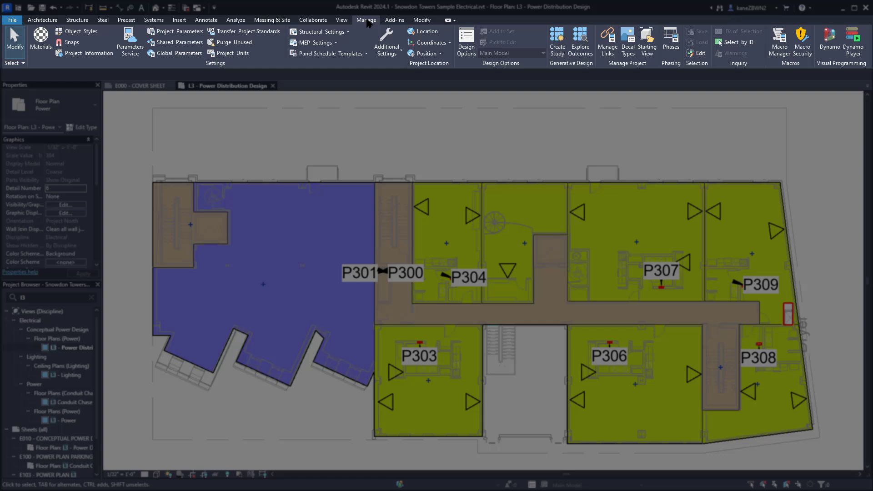
pyautogui.click(395, 20)
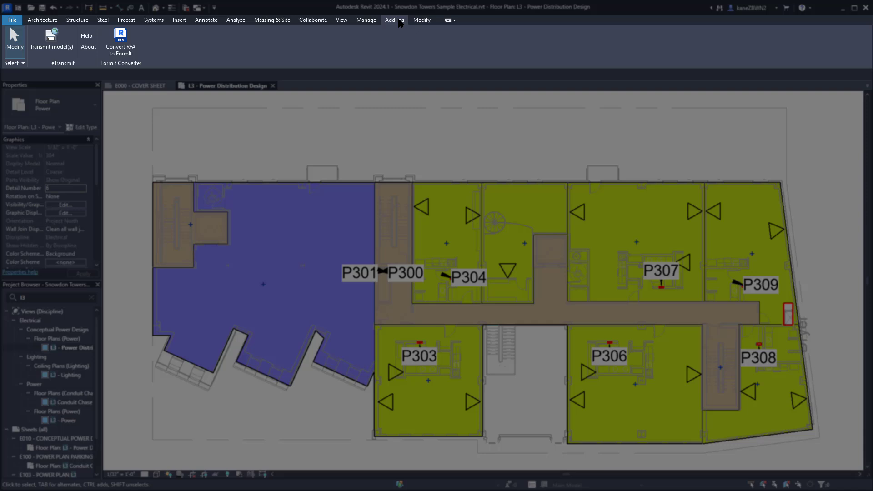
pyautogui.click(425, 23)
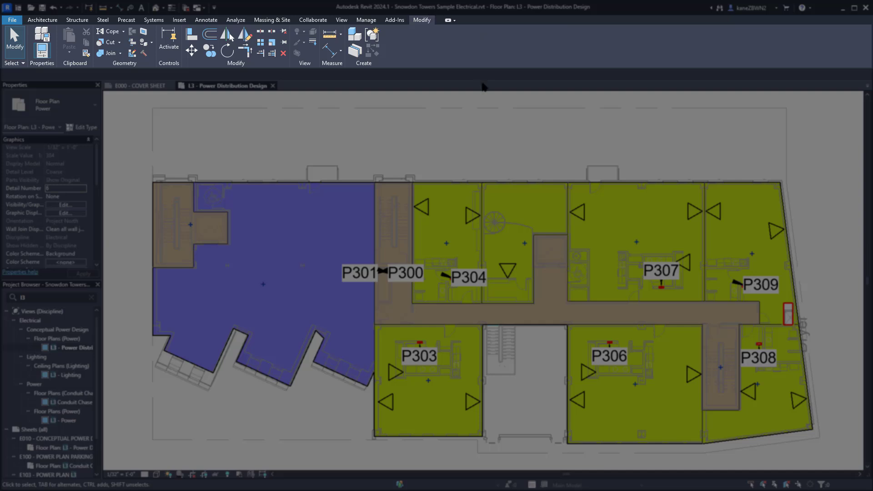
# Step: Select electrical panel P307 and check the contextual equipment and circuit tools available for it
pyautogui.click(660, 287)
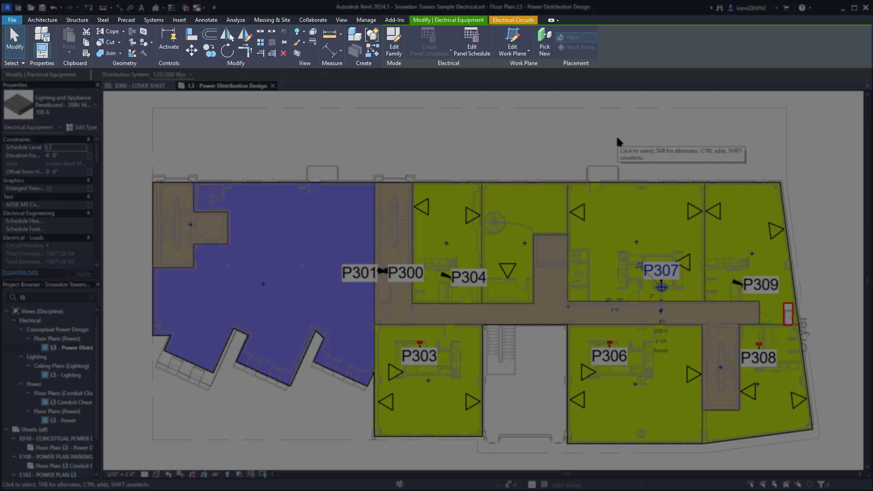
pyautogui.click(521, 20)
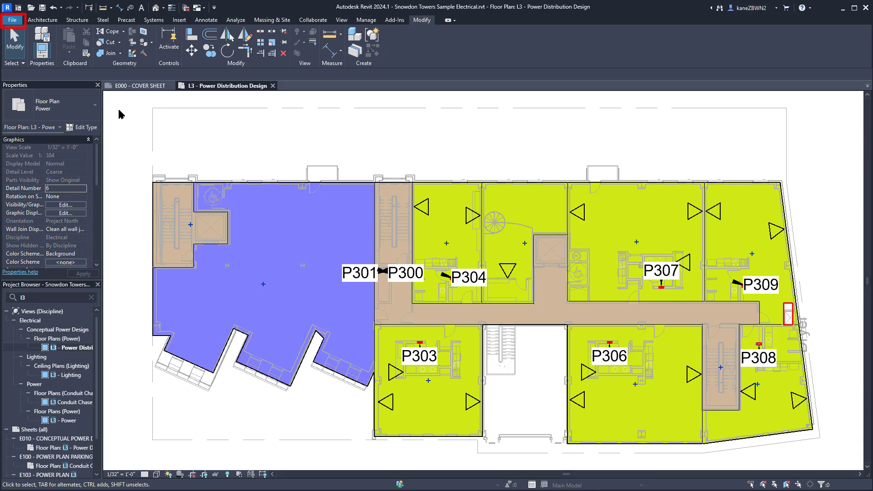
# Step: Review the User Interface settings in the program options and close the dialog
pyautogui.click(15, 21)
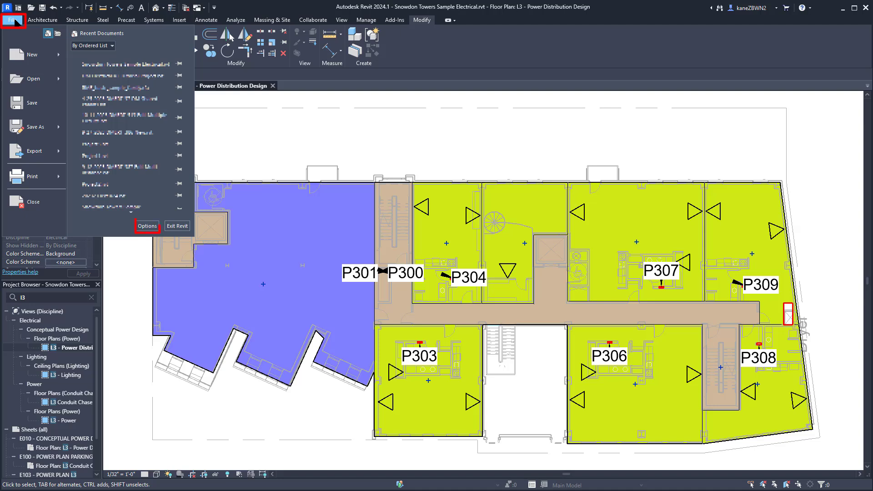
pyautogui.click(146, 226)
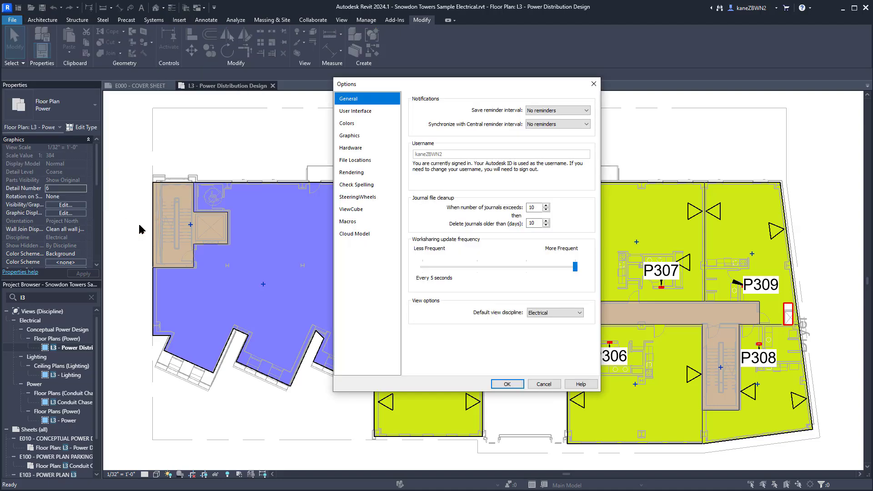
pyautogui.click(361, 112)
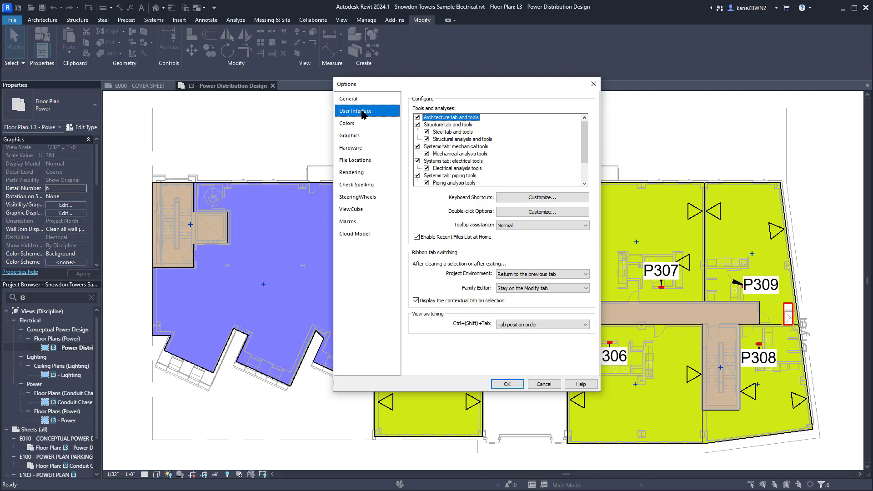
pyautogui.click(594, 83)
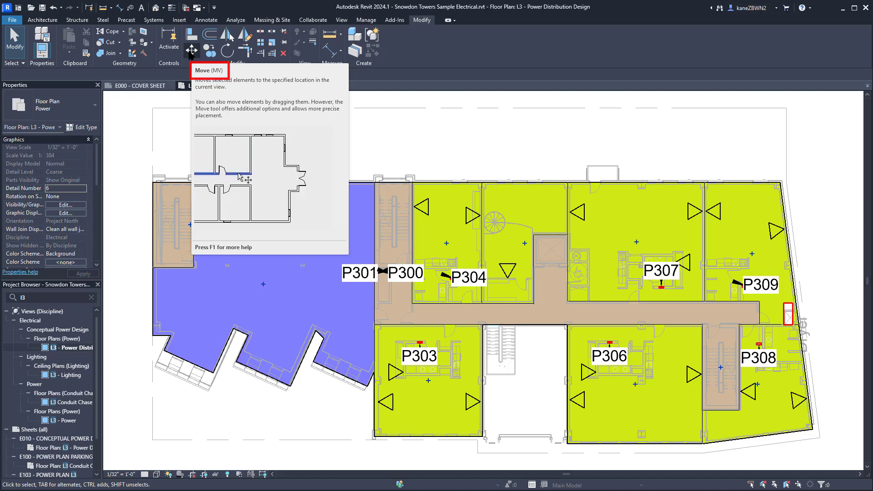
# Step: Start the Move command on electrical panel P304
pyautogui.click(454, 279)
pyautogui.press('m')
pyautogui.press('v')
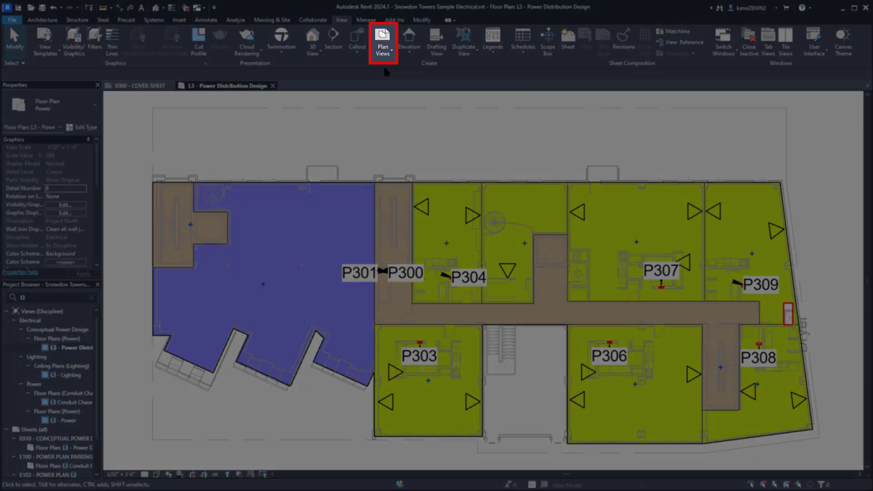
# Step: Check which types of plan views and 3D views can be created
pyautogui.click(383, 49)
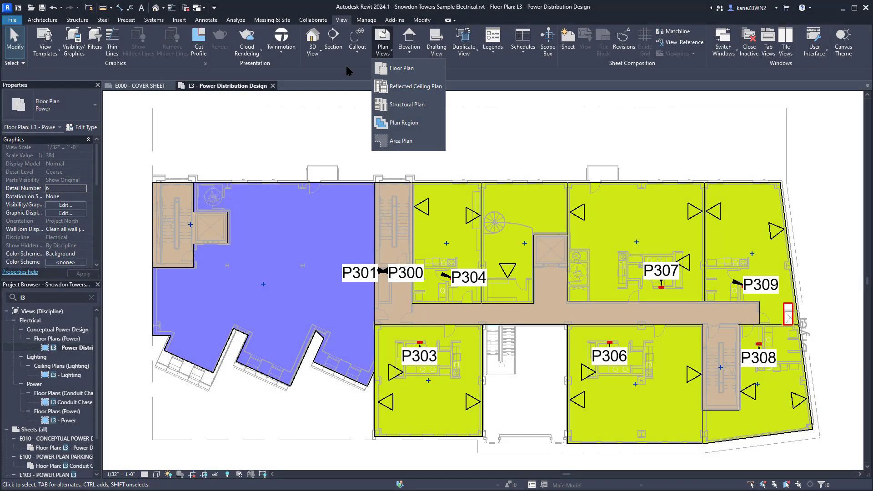
pyautogui.click(378, 56)
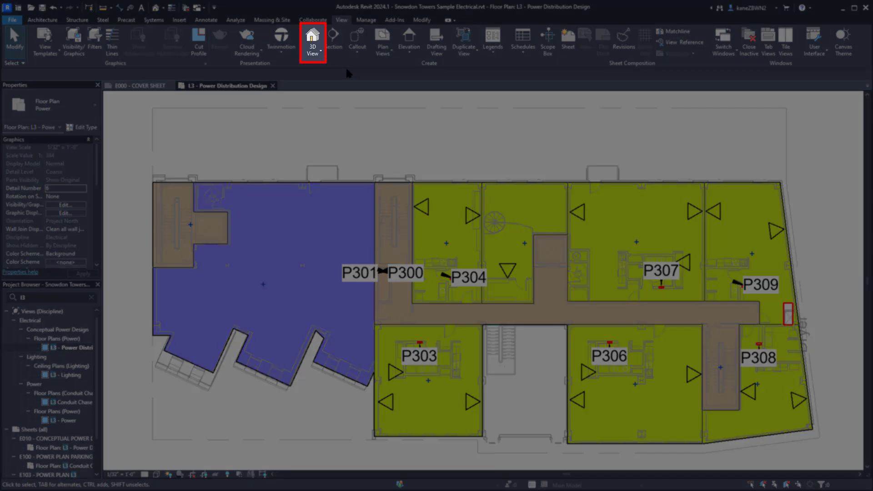
pyautogui.click(320, 51)
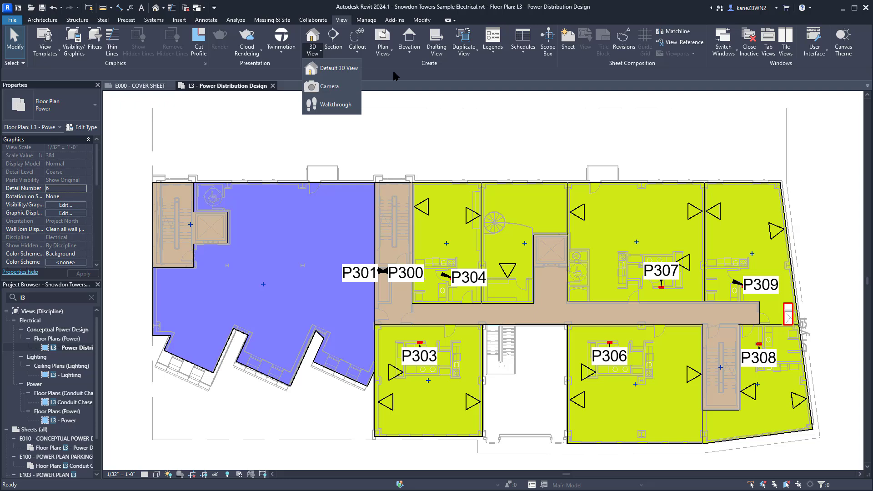
# Step: Check which types of elevation views can be created
pyautogui.click(394, 72)
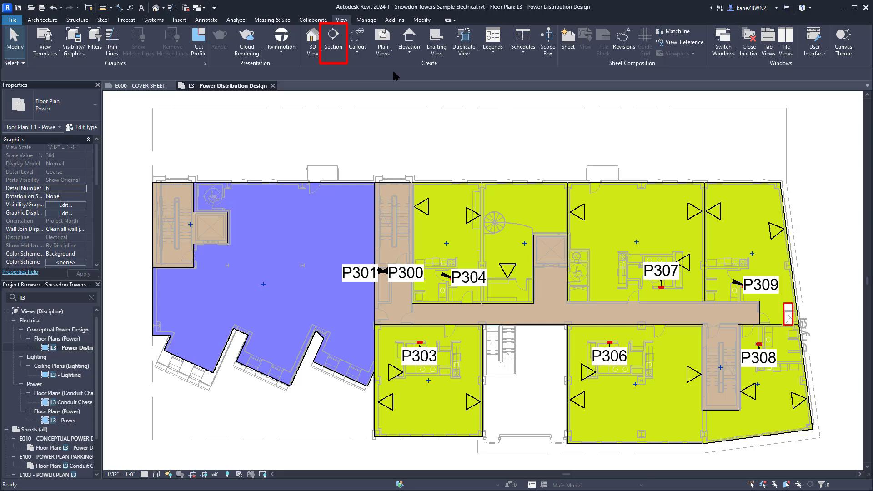
pyautogui.click(409, 52)
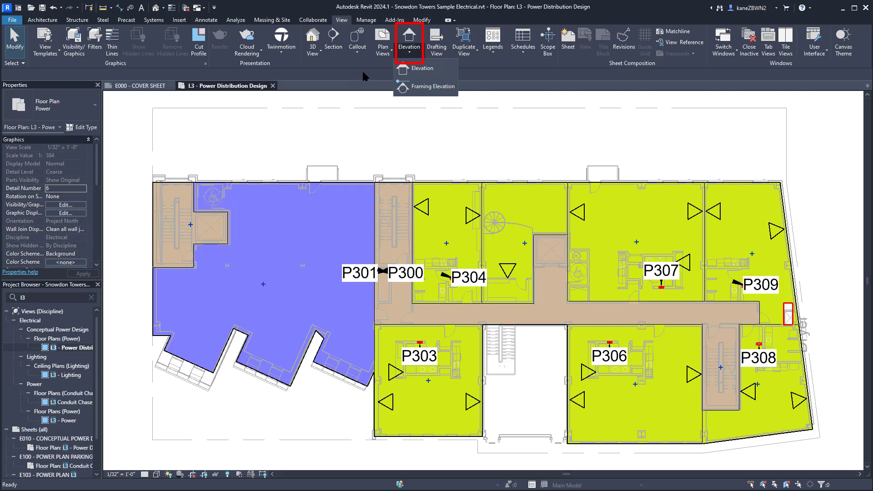
pyautogui.click(362, 71)
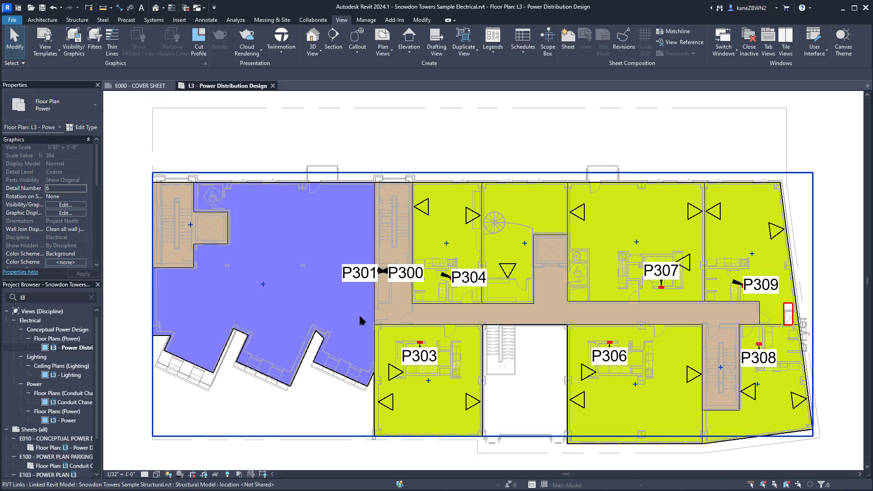
# Step: Examine the plan up close around panels P301, P300 and P304, then fit the whole plan in the view
pyautogui.scroll(1, 333, 312)
pyautogui.scroll(8, 361, 299)
pyautogui.scroll(-4, 408, 288)
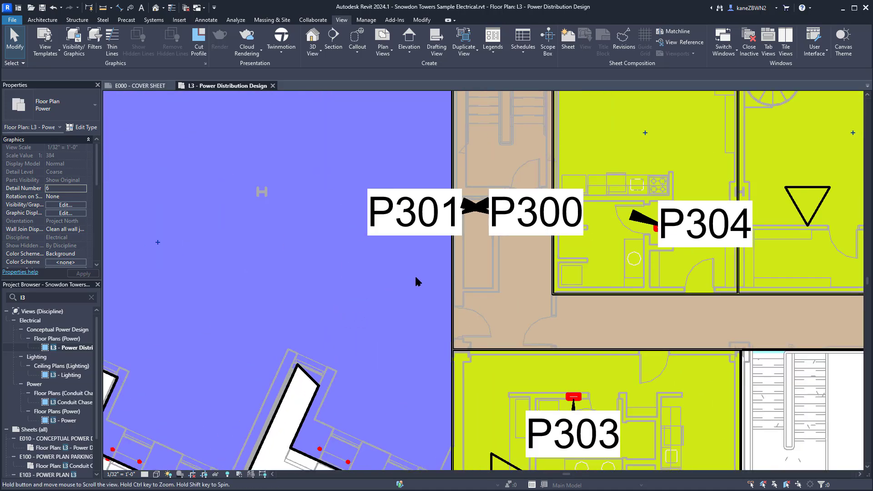
pyautogui.moveTo(415, 278); pyautogui.dragTo(393, 321, button='middle')
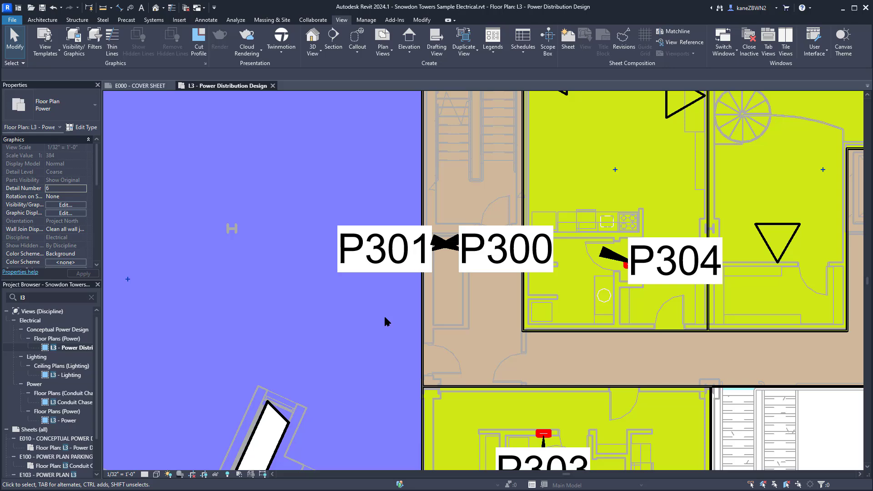
pyautogui.middleClick(385, 318)
pyautogui.middleClick(385, 318)
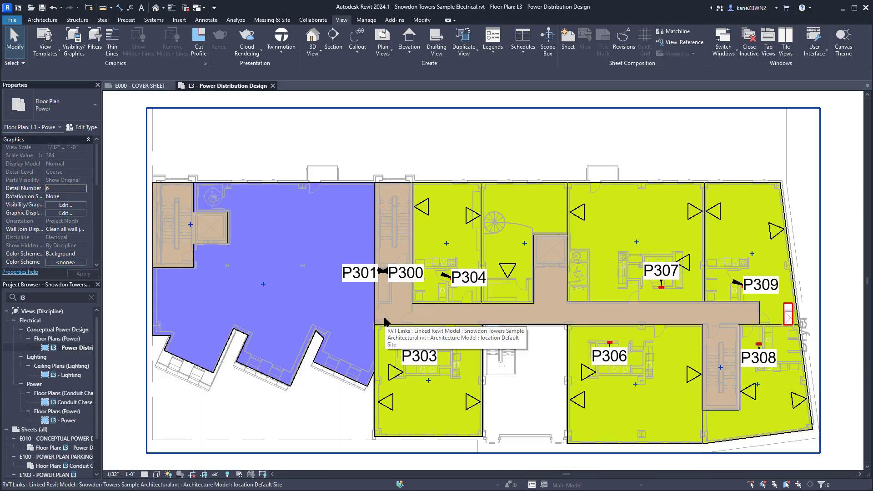
# Step: Open the default 3D view and orbit the model to examine it from different angles
pyautogui.click(156, 7)
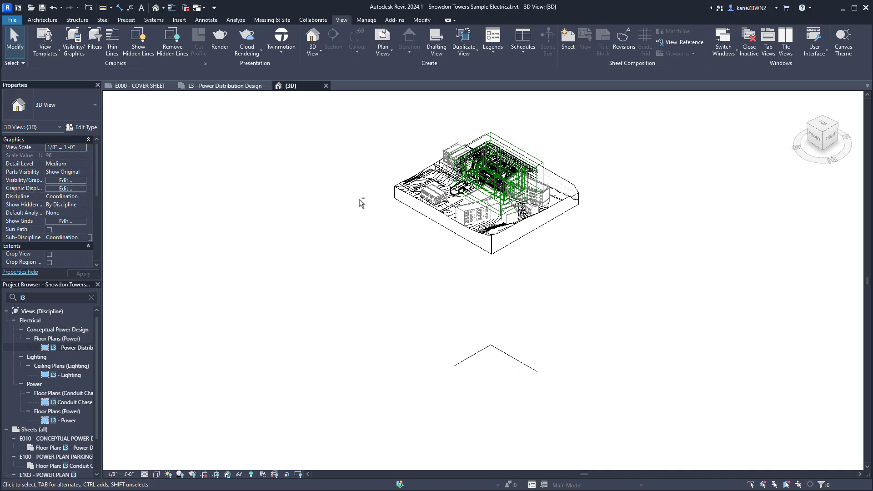
pyautogui.keyDown('shift'); pyautogui.moveTo(360, 199); pyautogui.dragTo(321, 269, button='middle'); pyautogui.keyUp('shift')
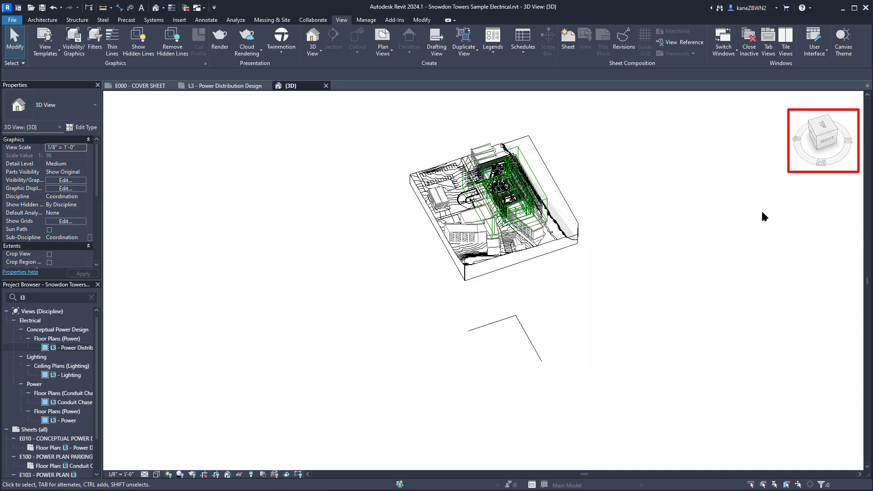
pyautogui.moveTo(829, 154); pyautogui.dragTo(837, 140)
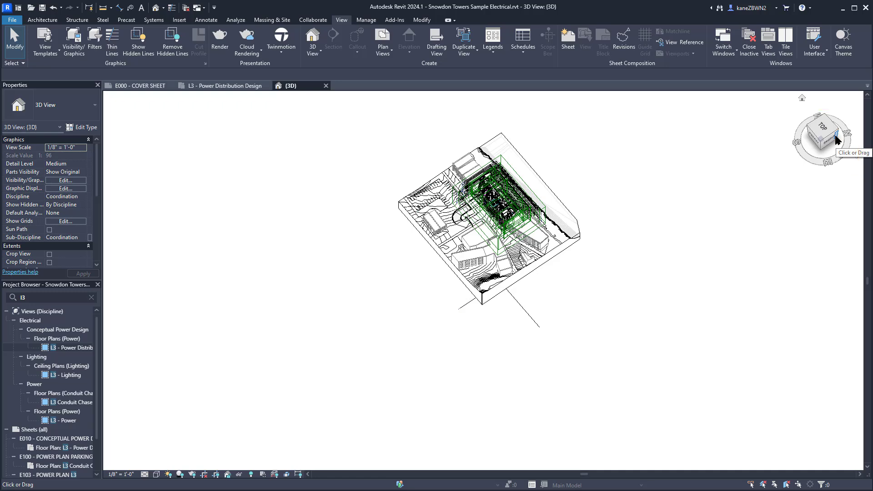
pyautogui.click(832, 143)
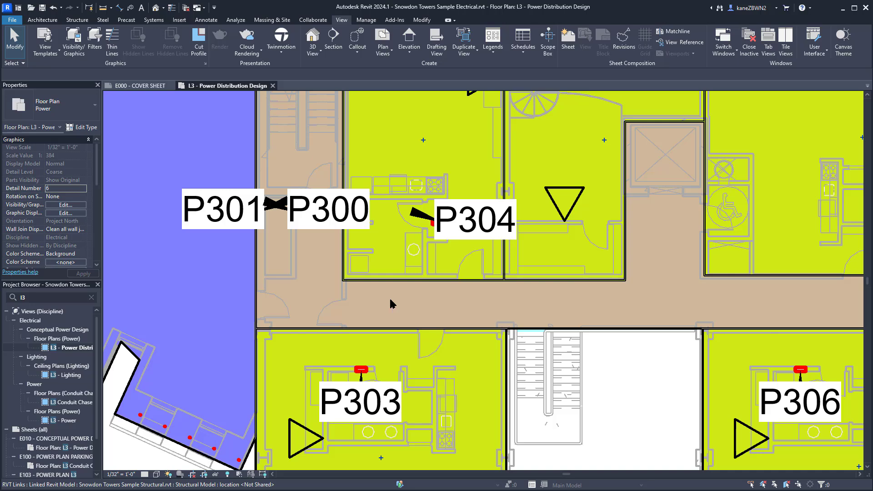
# Step: Try selecting panel P303 individually and panels P301 and P300 with a crossing window, and clear the selection
pyautogui.click(361, 370)
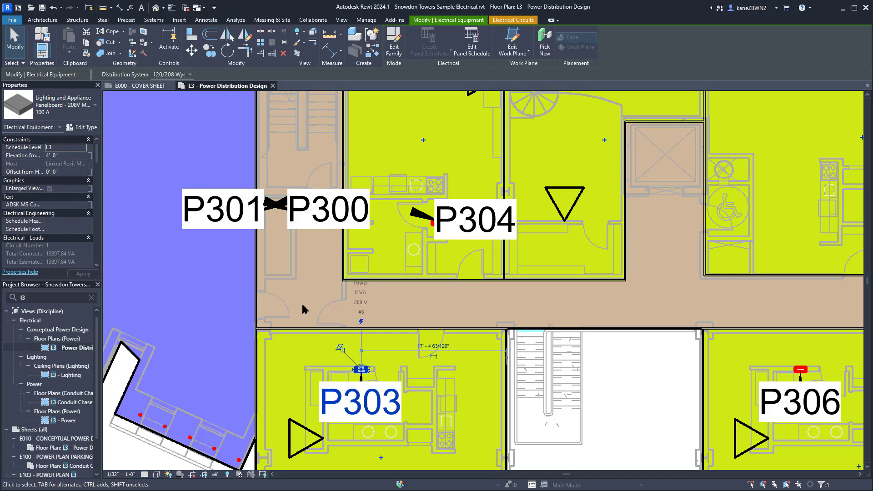
pyautogui.moveTo(281, 158); pyautogui.dragTo(250, 293)
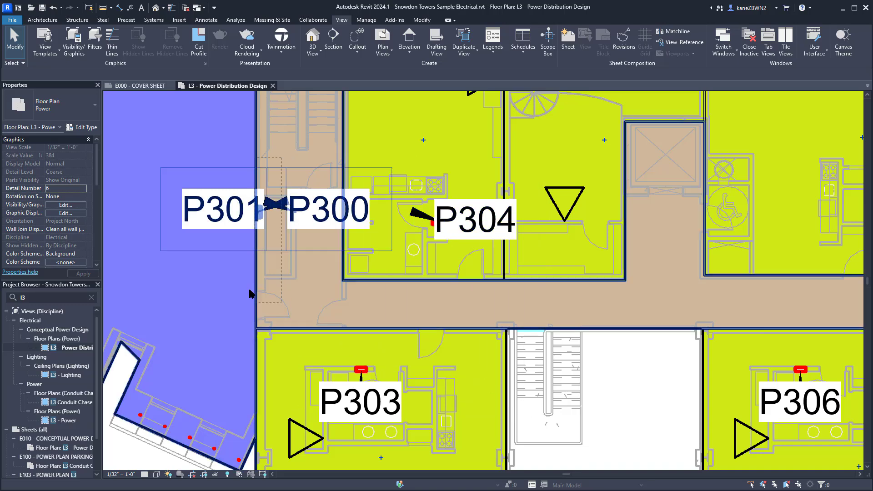
pyautogui.moveTo(177, 300); pyautogui.dragTo(226, 325)
pyautogui.click(226, 324)
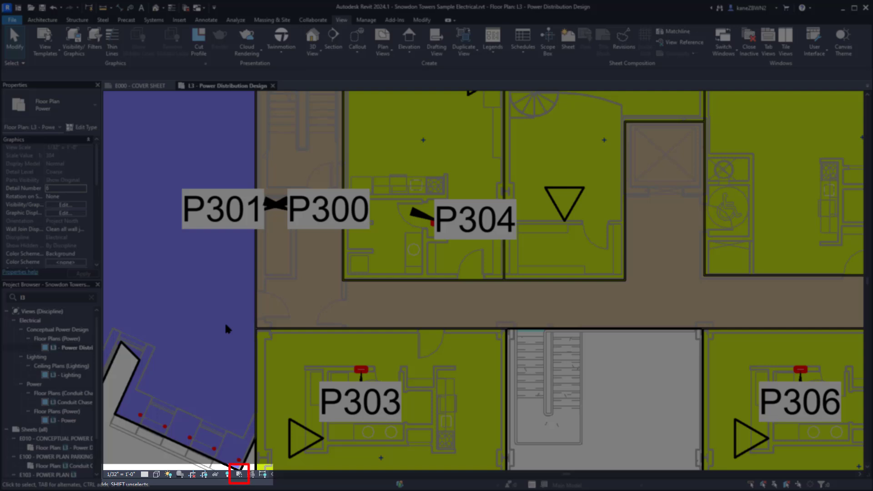
# Step: Enable temporary view properties for the L3 Power Distribution Design plan and check its detail level options
pyautogui.click(239, 474)
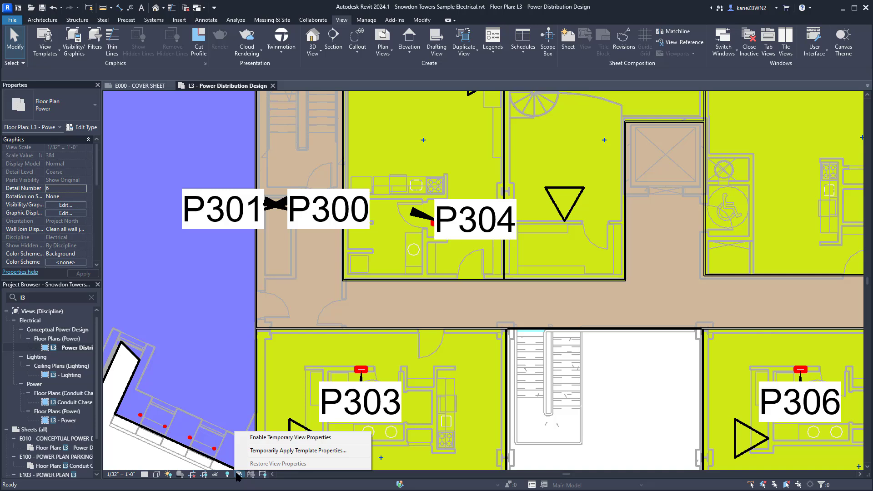
pyautogui.click(290, 437)
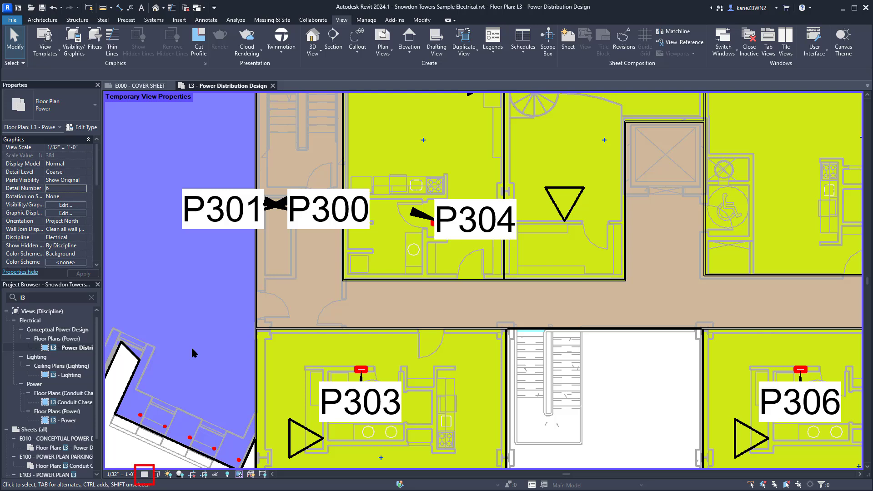
pyautogui.click(144, 474)
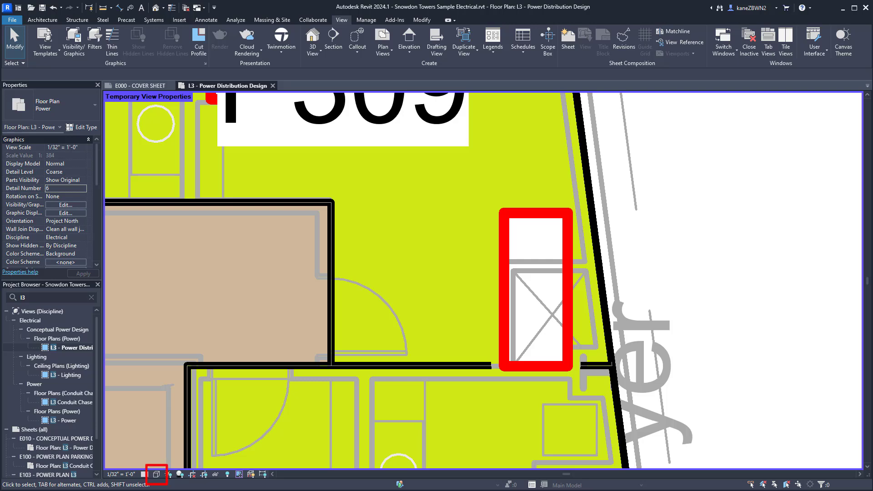
# Step: Try the Wireframe visual style on the plan and return it to Hidden Line
pyautogui.click(157, 474)
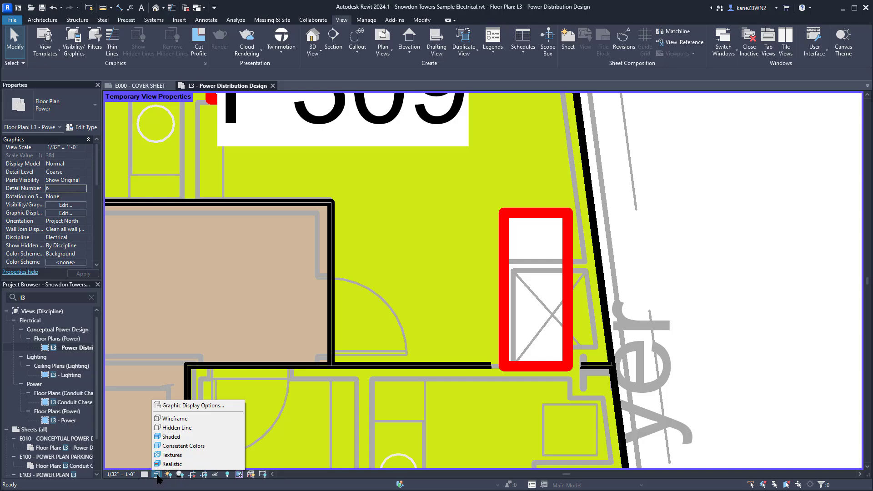
pyautogui.click(175, 418)
pyautogui.click(157, 474)
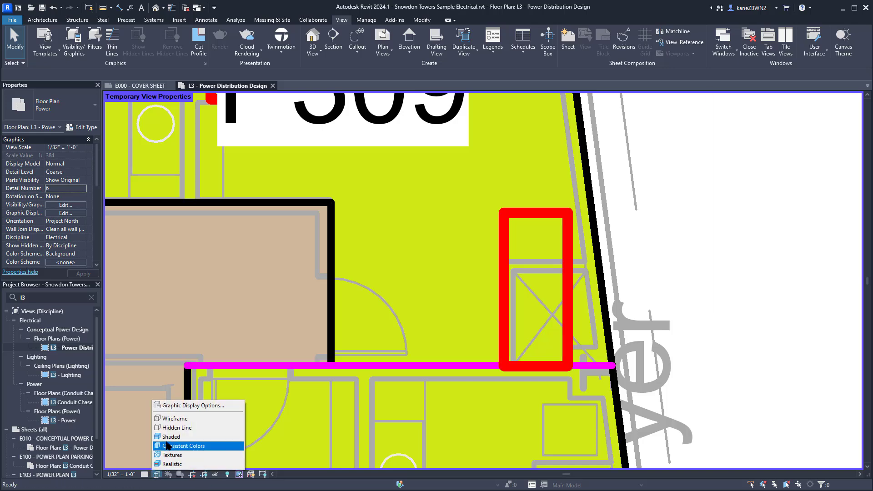
pyautogui.click(173, 428)
# Step: Pull the left edge of the plan's crop region in to panel P300 and toggle the view cropping
pyautogui.press('z')
pyautogui.press('f')
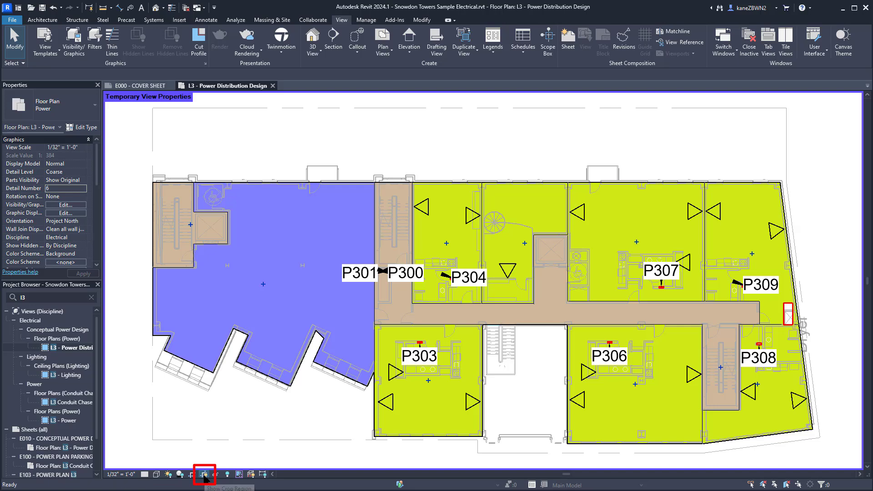
pyautogui.scroll(-1, 127, 403)
pyautogui.moveTo(127, 403); pyautogui.dragTo(188, 371, button='middle')
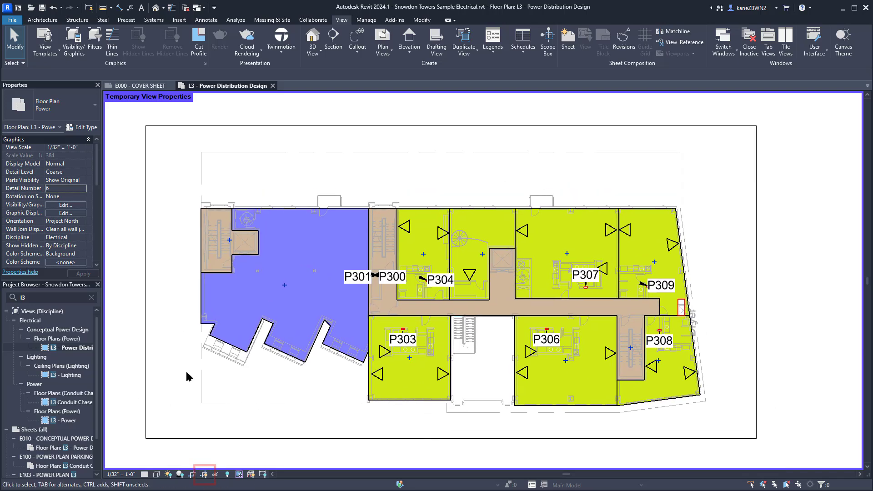
pyautogui.click(146, 362)
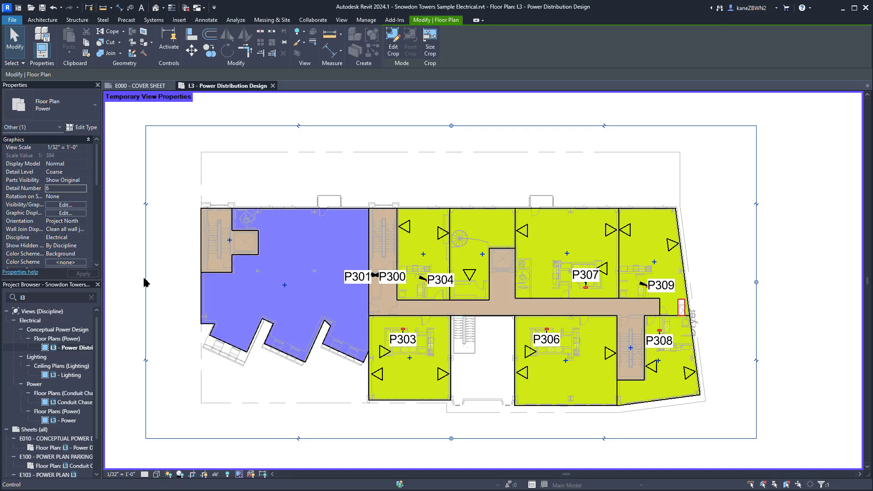
pyautogui.moveTo(146, 282); pyautogui.dragTo(371, 282)
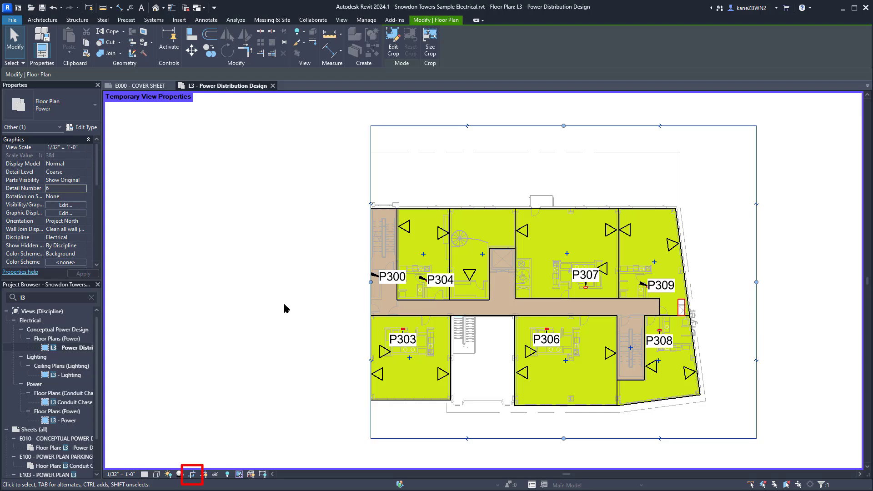
pyautogui.click(193, 475)
pyautogui.click(192, 475)
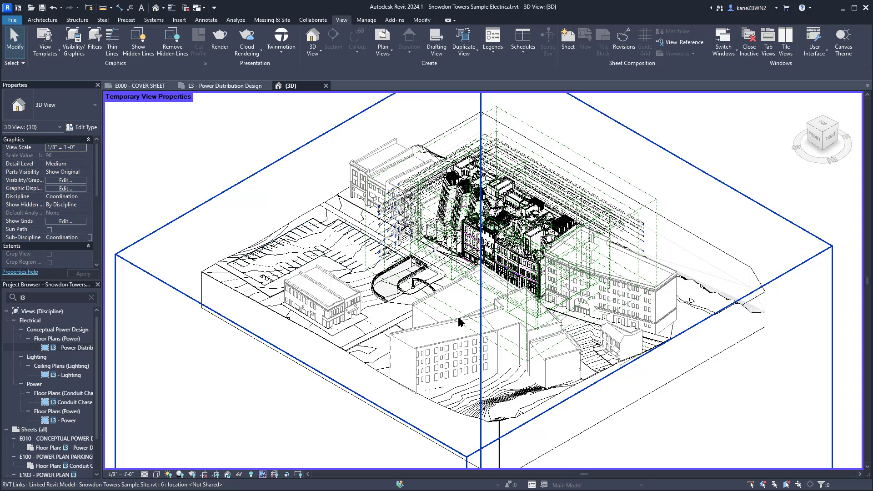
# Step: Temporarily hide the linked Snowdon Towers site model in the 3D view
pyautogui.click(460, 321)
pyautogui.click(239, 474)
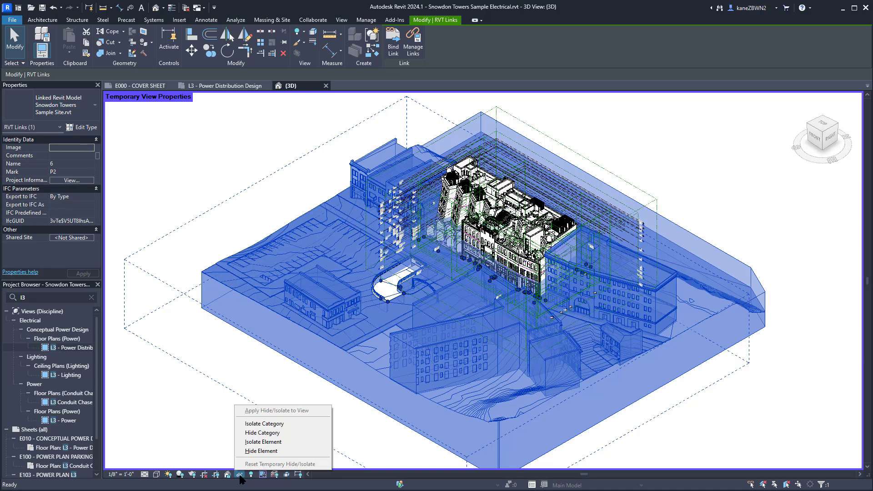
pyautogui.click(263, 451)
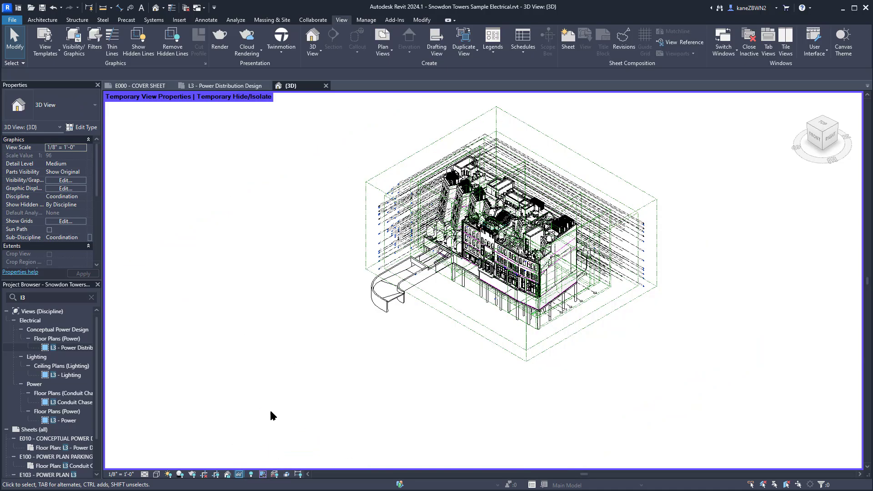
# Step: Temporarily hide the entire linked-model category in the 3D view, using the linked structural model as the selection
pyautogui.click(380, 291)
pyautogui.click(240, 474)
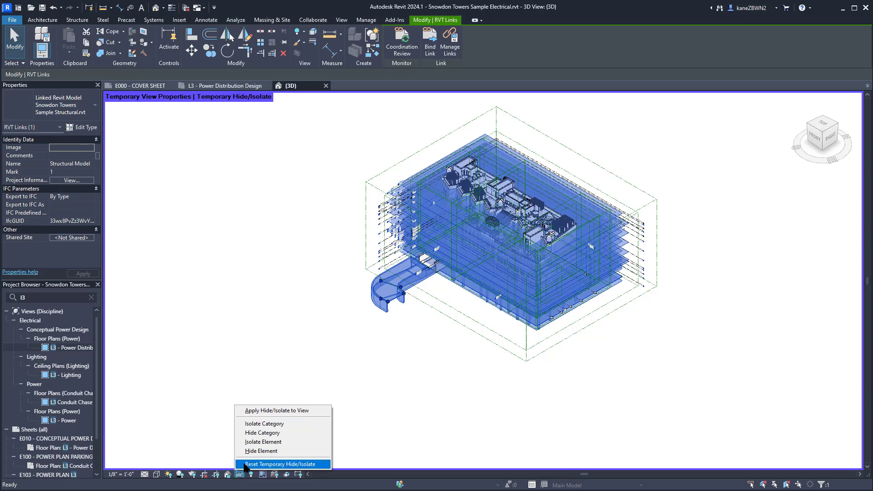
pyautogui.click(266, 433)
# Step: Check the temporary hide/isolate options, reveal the hidden elements in the 3D view and return to the normal display
pyautogui.click(239, 475)
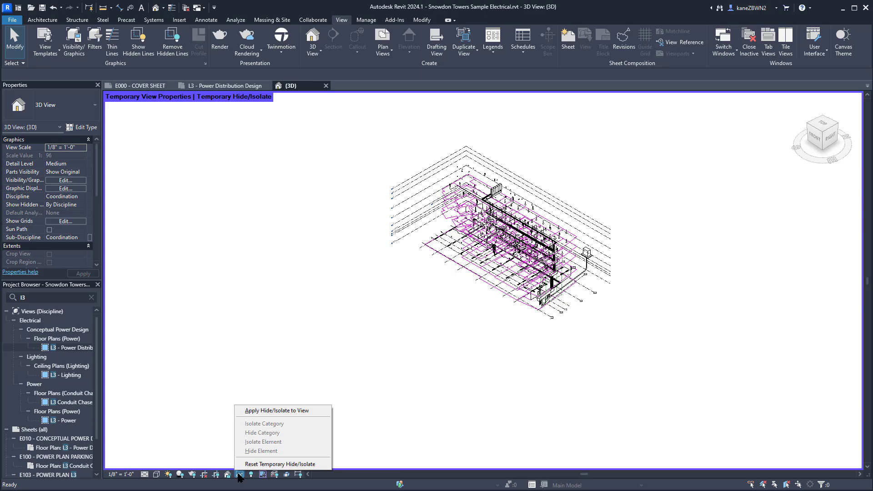
pyautogui.click(239, 476)
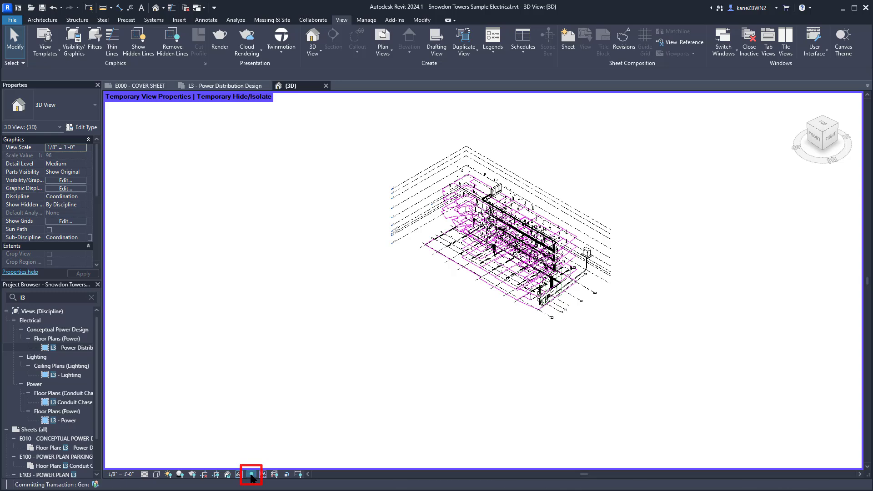
pyautogui.click(251, 475)
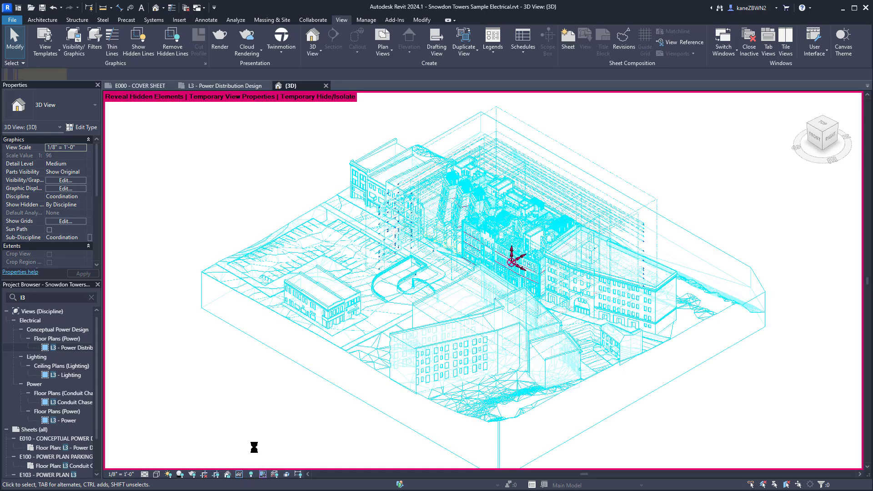
pyautogui.click(251, 474)
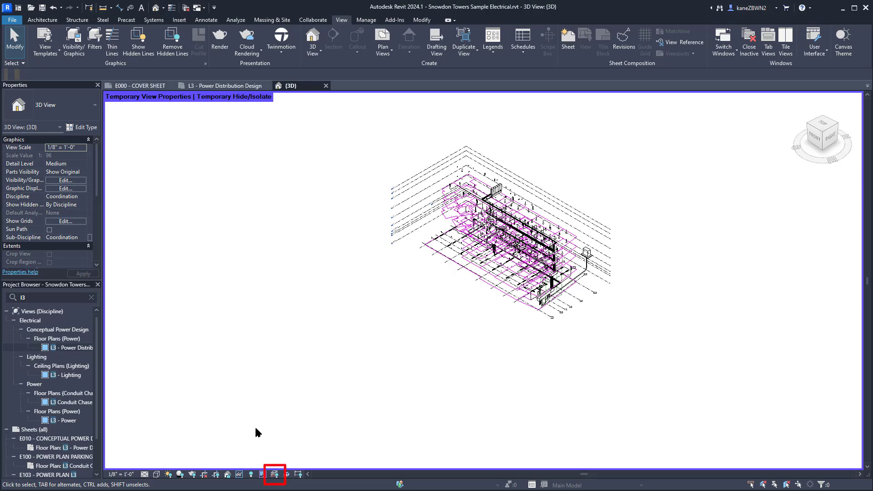
pyautogui.click(274, 474)
# Step: Review the instance and type properties of panel P303 without changing them
pyautogui.scroll(4, 353, 387)
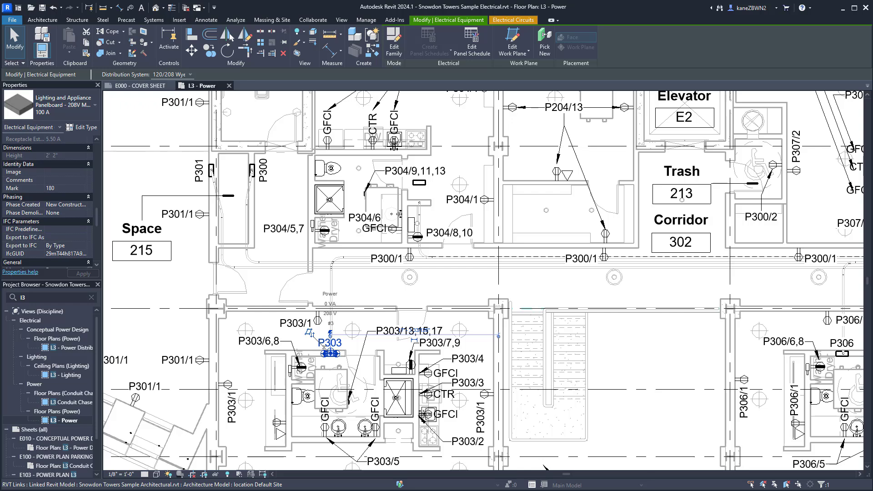
pyautogui.click(86, 127)
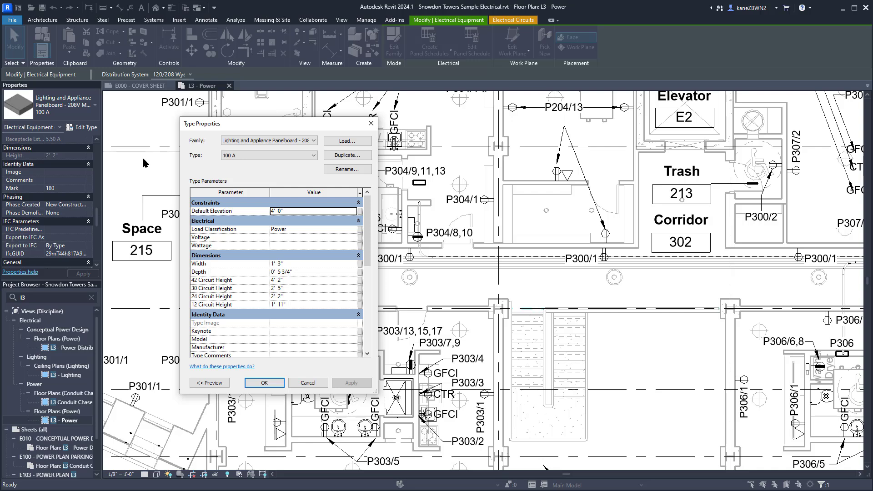
pyautogui.click(308, 383)
pyautogui.scroll(-4, 97, 213)
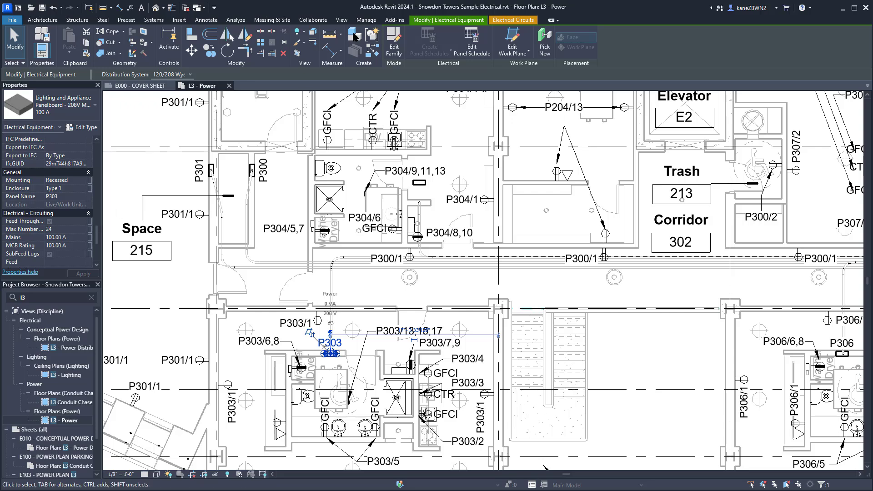
# Step: Review the project parameters list and examine the Sheet Group parameter's properties and the categories it can apply to
pyautogui.click(366, 20)
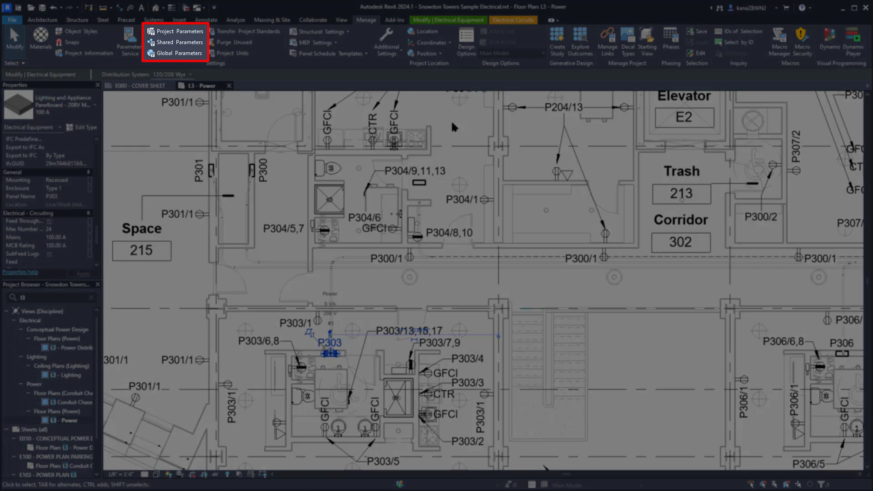
pyautogui.click(180, 31)
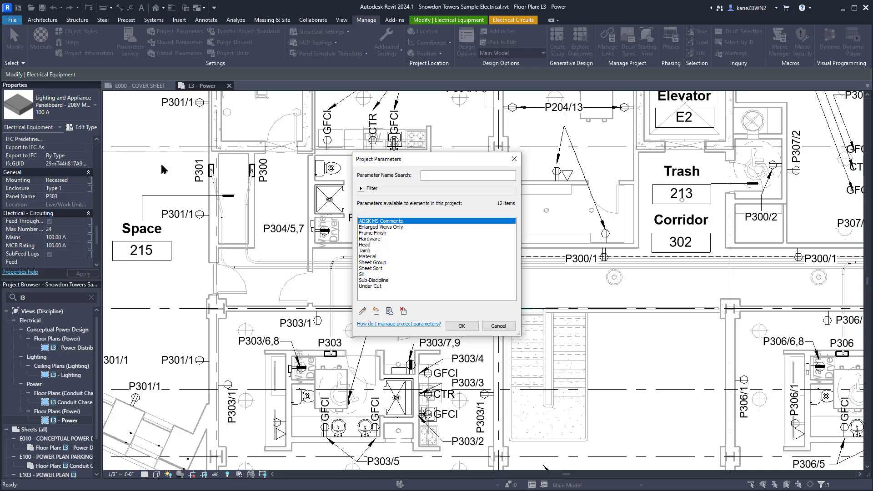
pyautogui.click(378, 263)
pyautogui.click(362, 311)
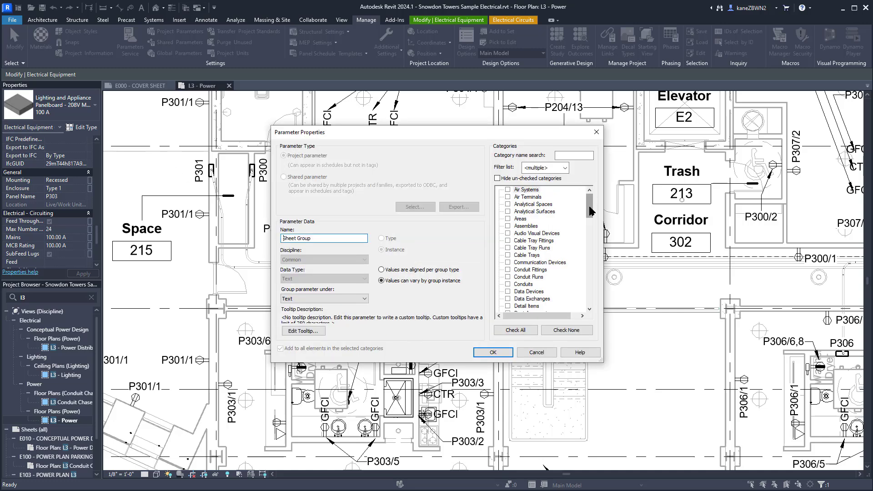
pyautogui.moveTo(590, 210); pyautogui.dragTo(592, 290)
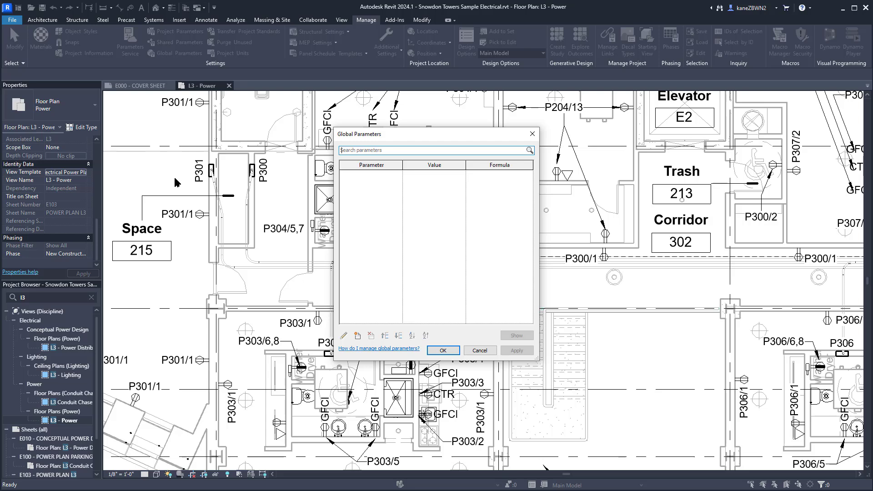
# Step: Create a text global parameter named Hello World in the project
pyautogui.click(357, 335)
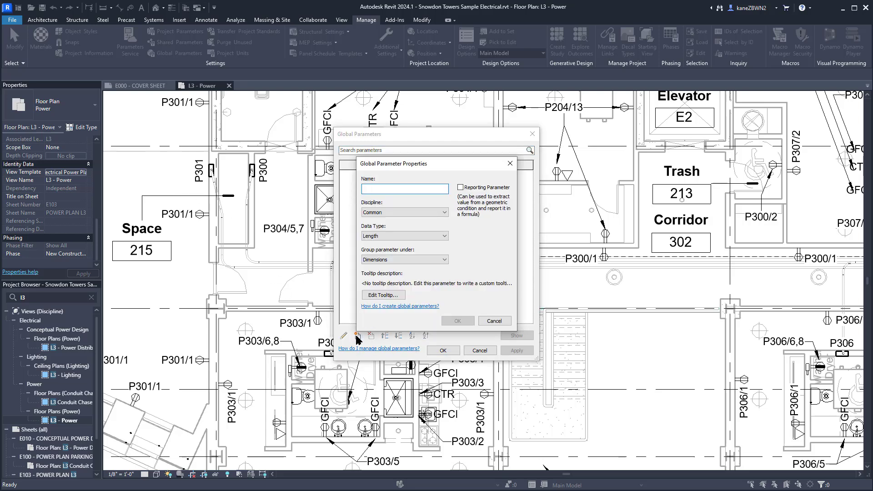
pyautogui.write('Hello World')
pyautogui.click(401, 231)
pyautogui.click(457, 320)
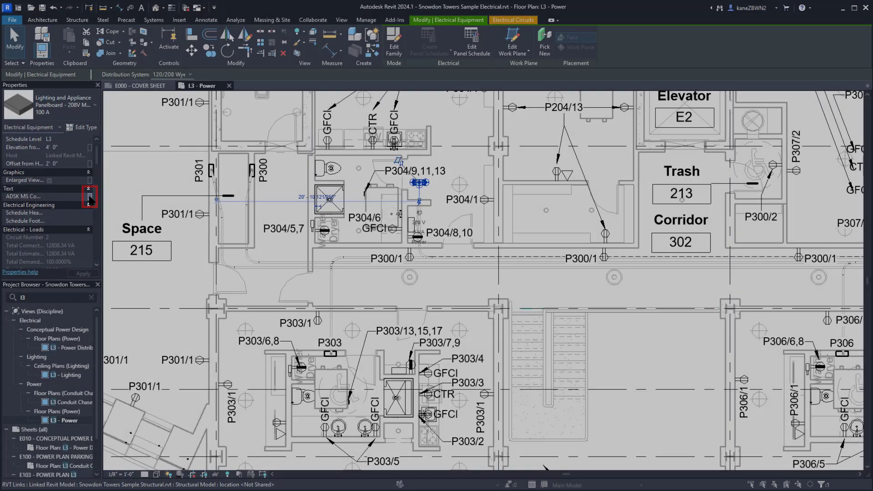
# Step: Associate the ADSK MS Comments parameter of the panel beside the P304/9,11,13 label with the Hello World global parameter
pyautogui.click(89, 197)
pyautogui.click(392, 222)
pyautogui.click(453, 329)
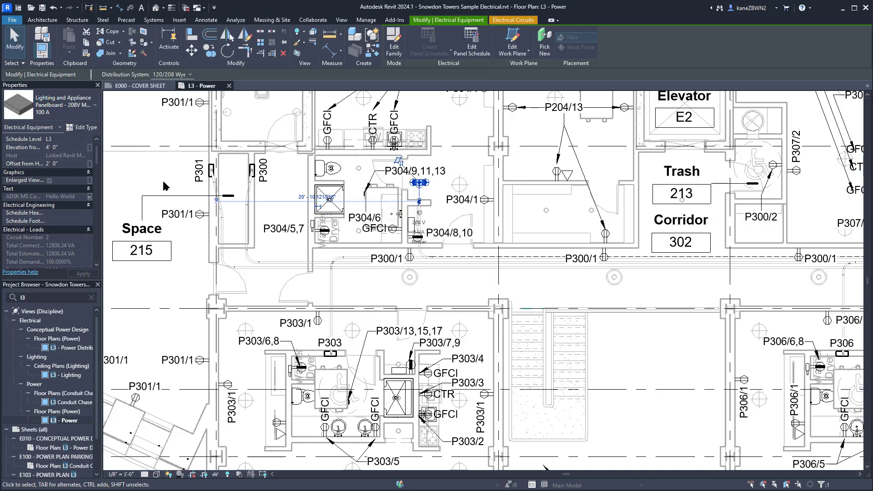
# Step: Set the value of the Hello World global parameter to "Hello!"
pyautogui.click(367, 20)
pyautogui.click(179, 54)
pyautogui.click(443, 183)
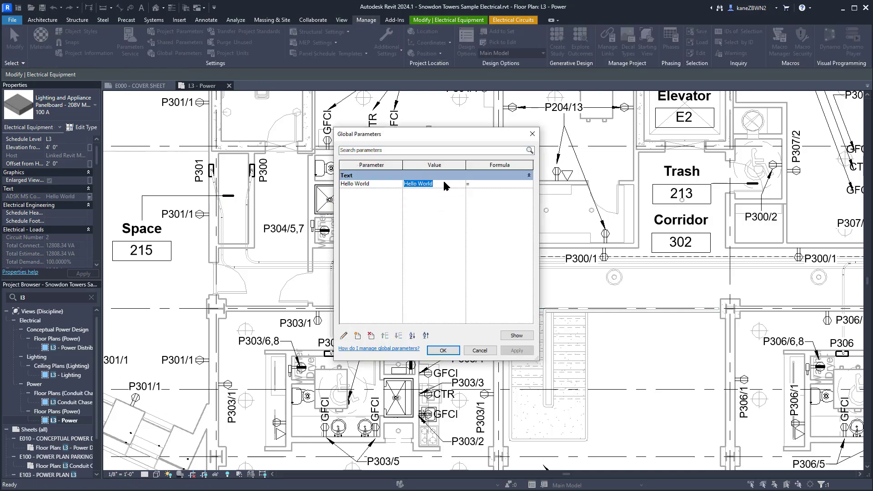
pyautogui.write('Hello!')
pyautogui.click(443, 350)
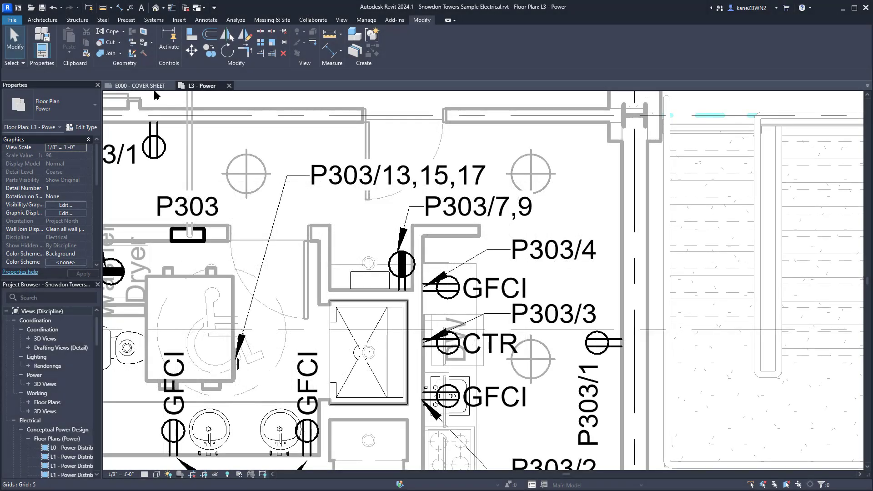
# Step: Check the family options on the Home screen, and open the family of the GFCI receptacle tagged P303/4 for editing
pyautogui.click(18, 8)
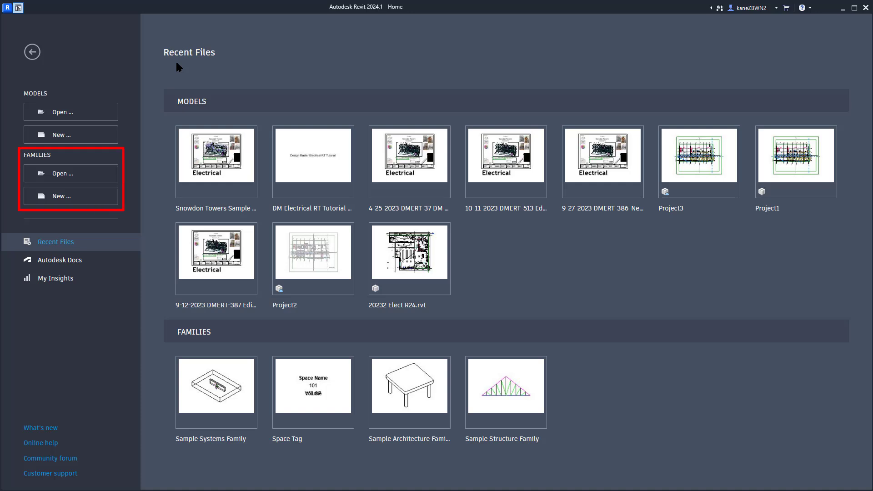
pyautogui.click(32, 51)
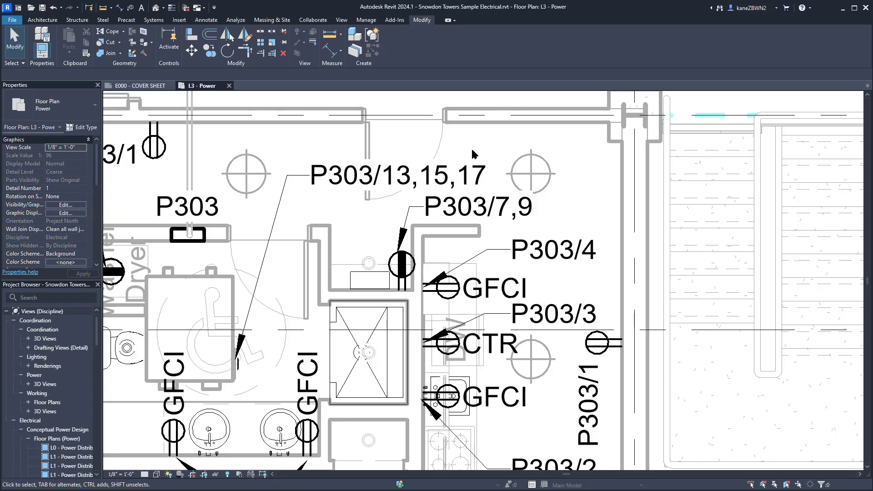
pyautogui.click(448, 287)
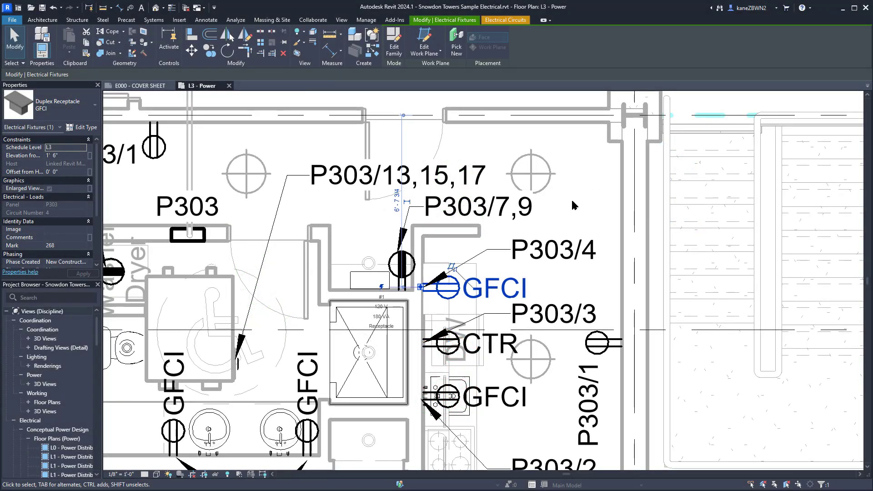
pyautogui.click(394, 44)
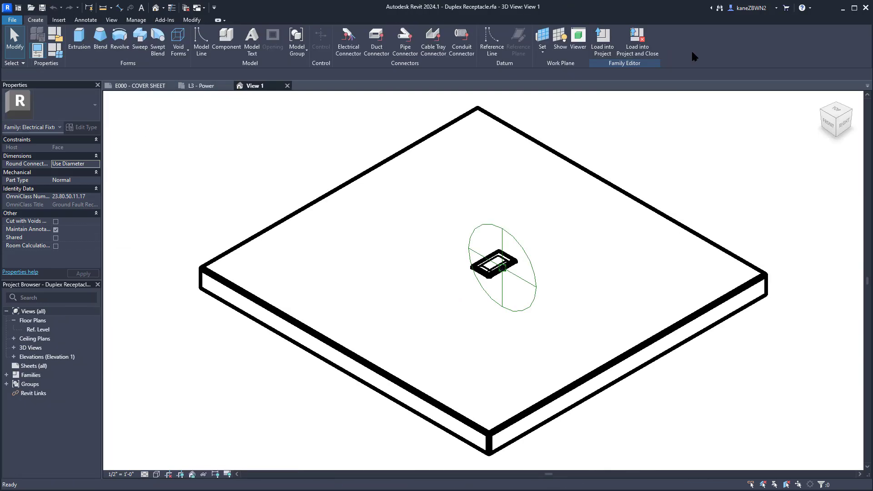
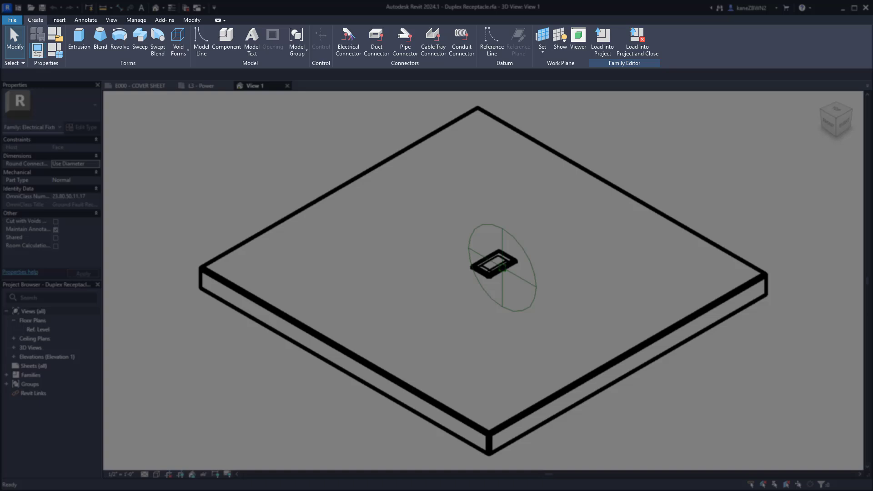
# Step: Review the family editor's insert, annotation, view, management and modify tools, plus the options for the receptacle's connector element
pyautogui.click(58, 20)
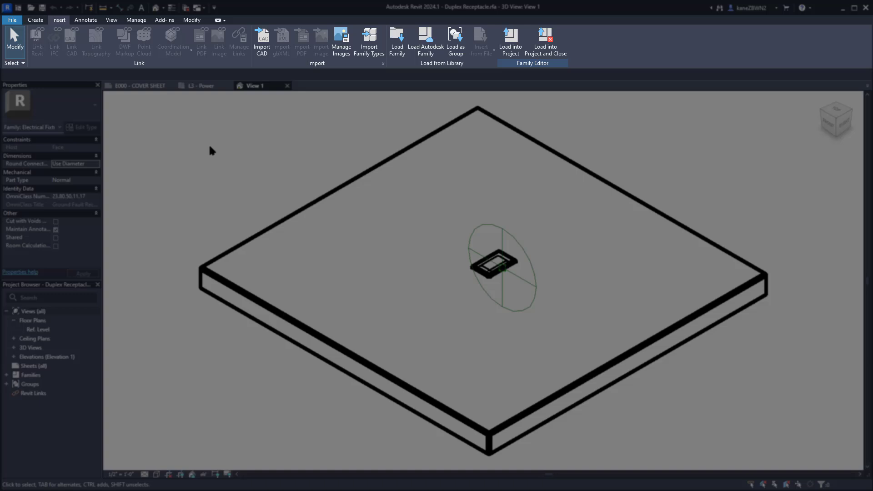
pyautogui.click(86, 20)
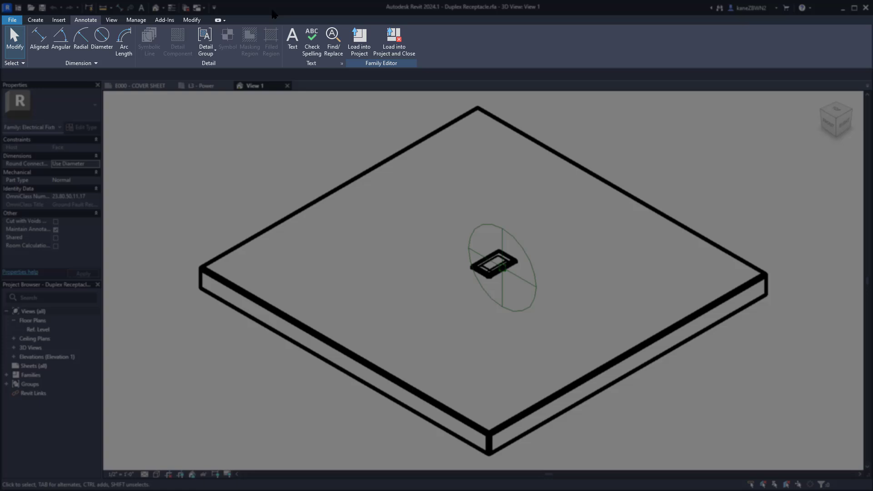
pyautogui.click(111, 20)
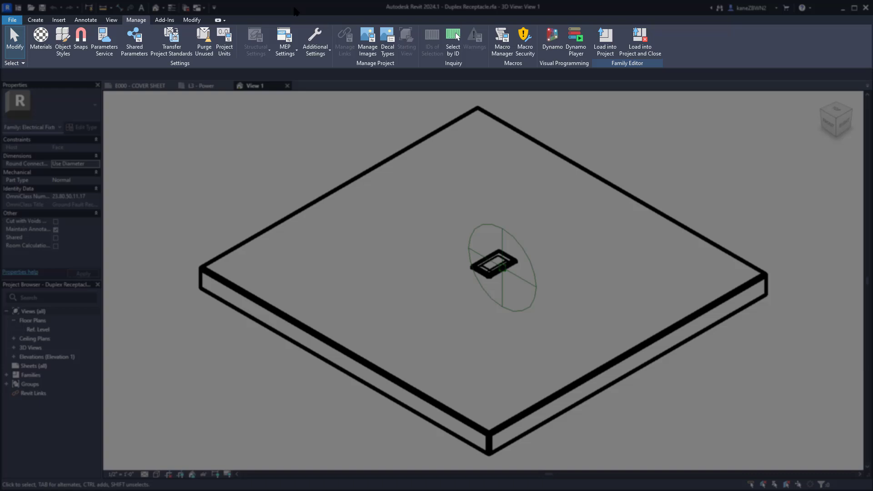
pyautogui.click(201, 19)
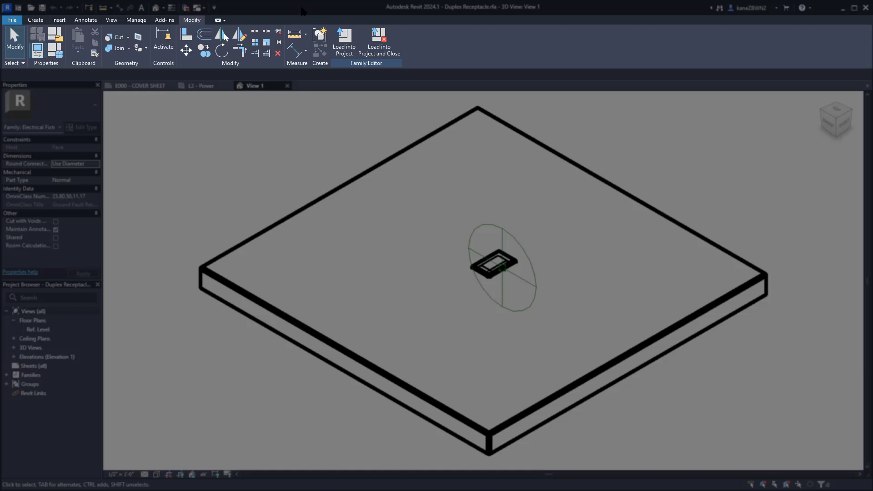
pyautogui.click(486, 225)
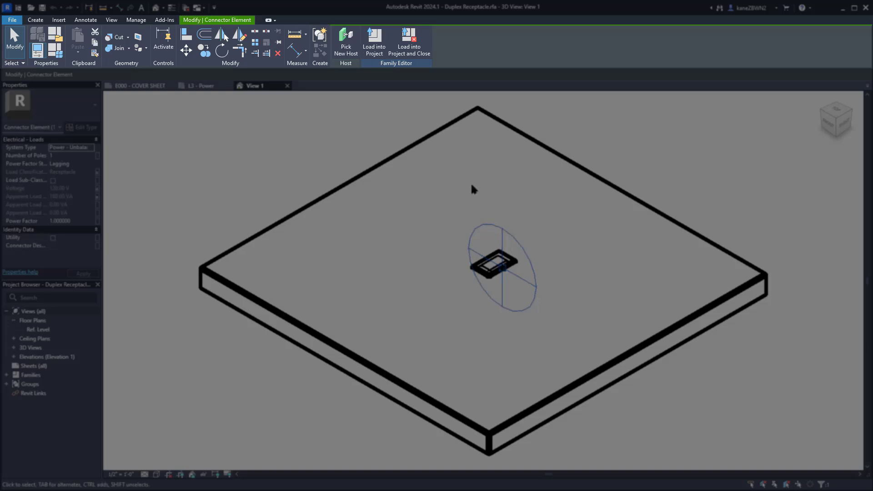
pyautogui.press('Escape')
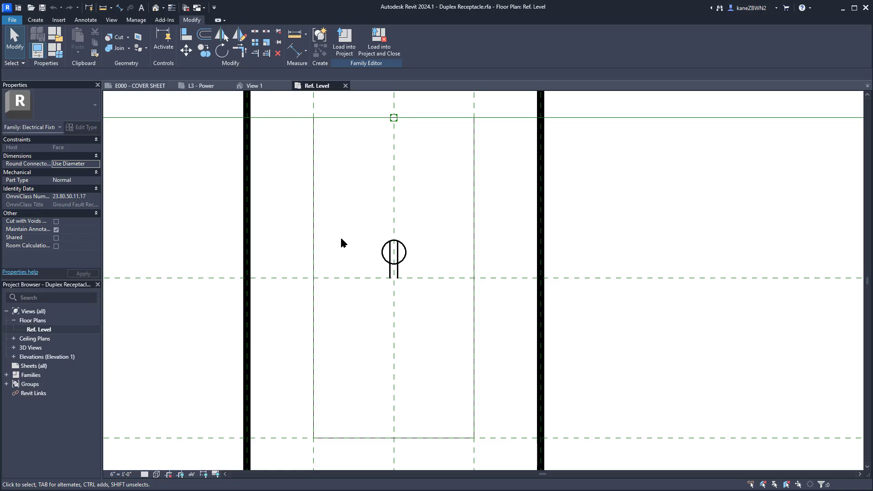
# Step: Open the nested Duplex Annotation family from the Ref. Level floor plan for editing
pyautogui.click(382, 261)
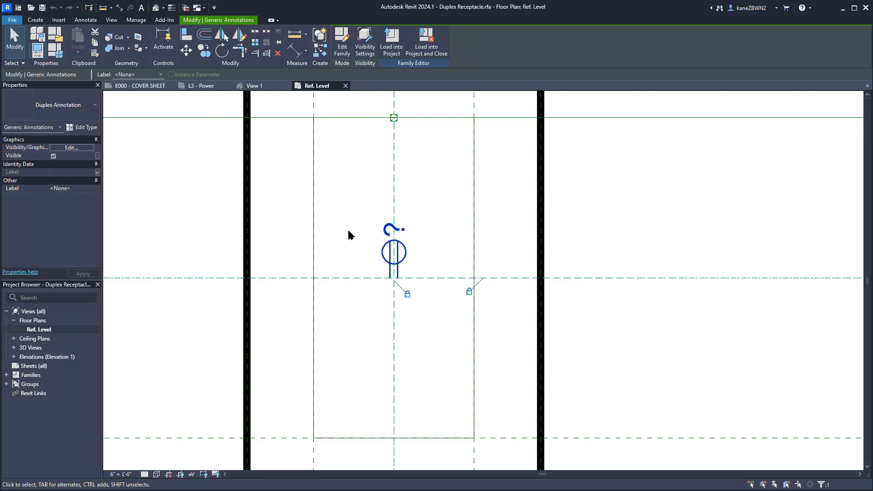
pyautogui.click(342, 40)
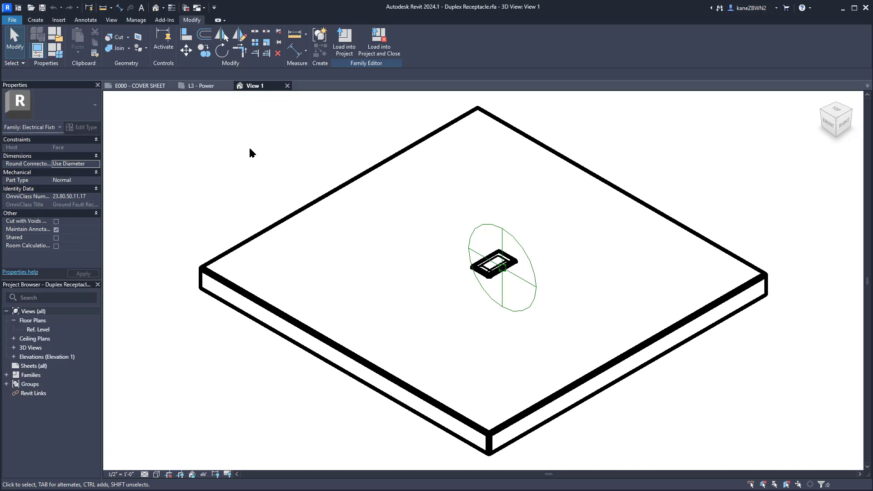
# Step: Review the family creation tools, the connector element's properties and the receptacle's family category and parameters without changing them
pyautogui.click(35, 20)
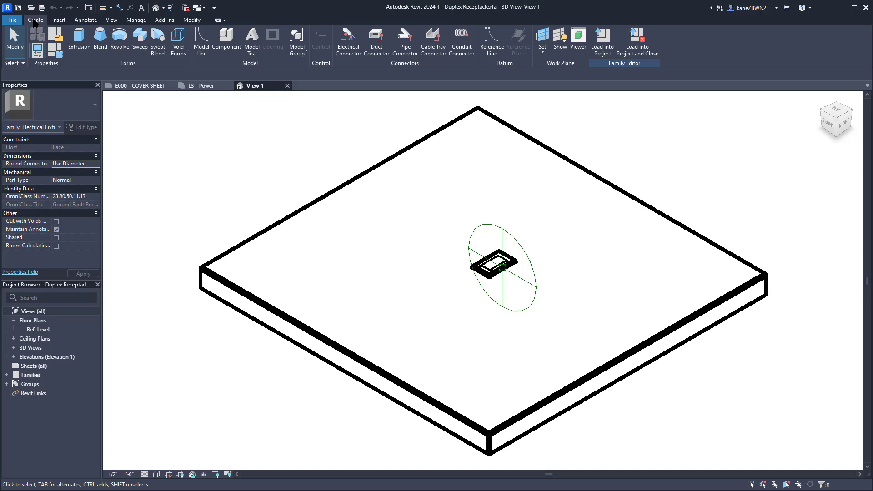
pyautogui.click(470, 250)
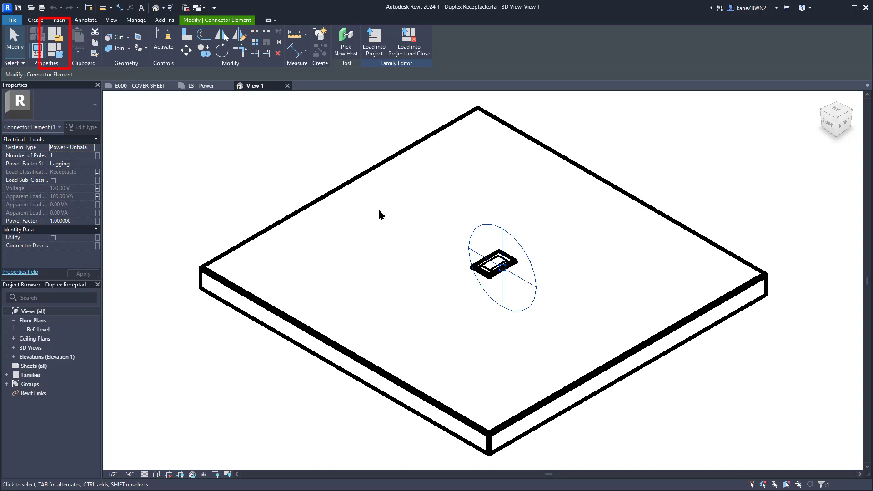
pyautogui.click(55, 36)
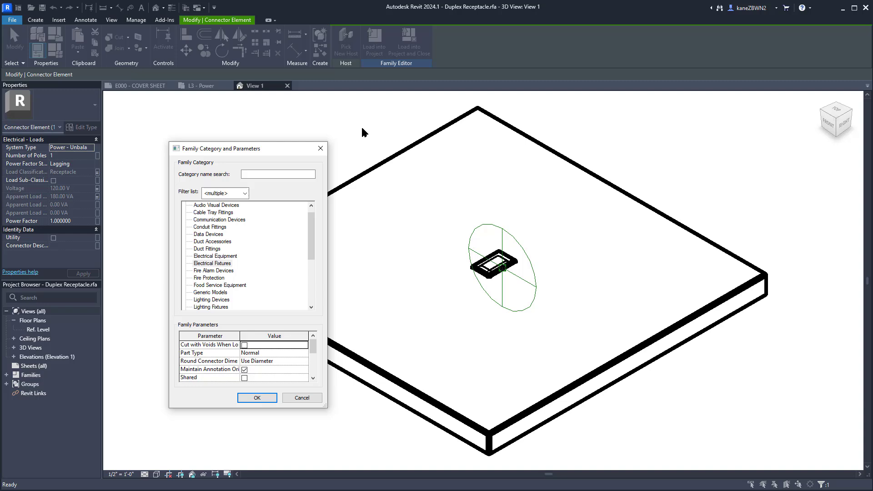
pyautogui.click(271, 397)
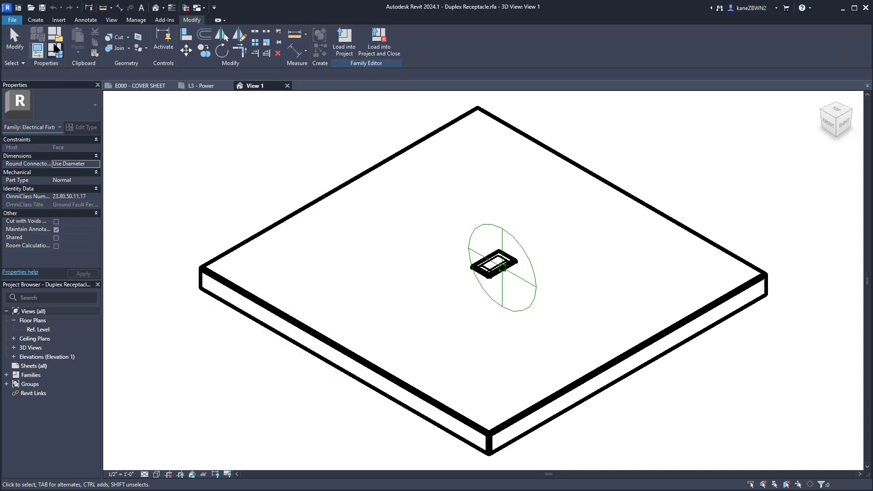
# Step: Try changing the receptacle family's Load parameter from a type parameter to an instance parameter
pyautogui.click(55, 49)
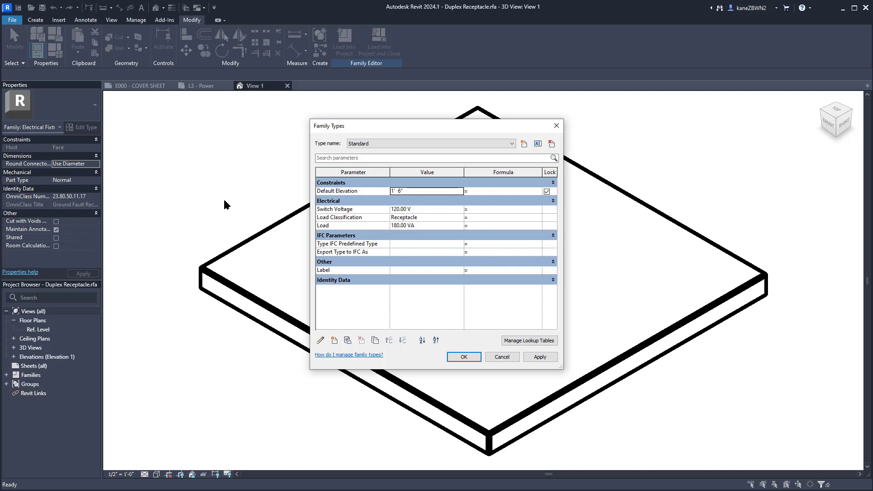
pyautogui.click(355, 226)
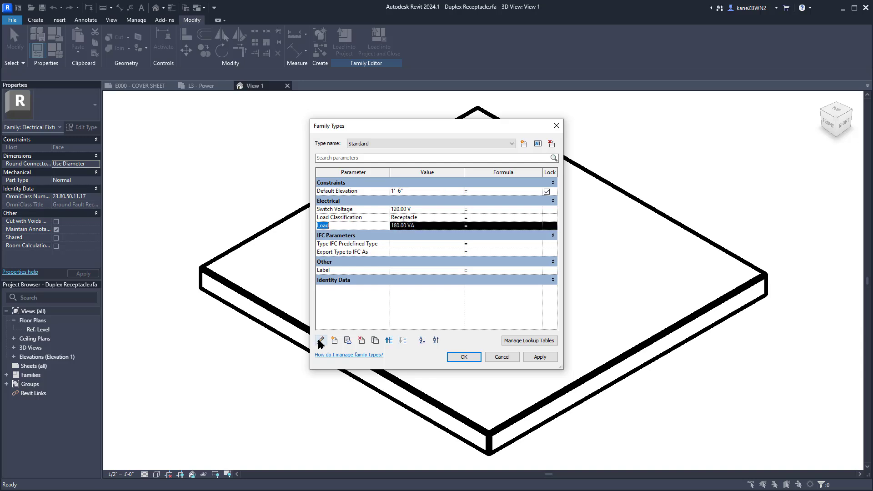
pyautogui.click(321, 340)
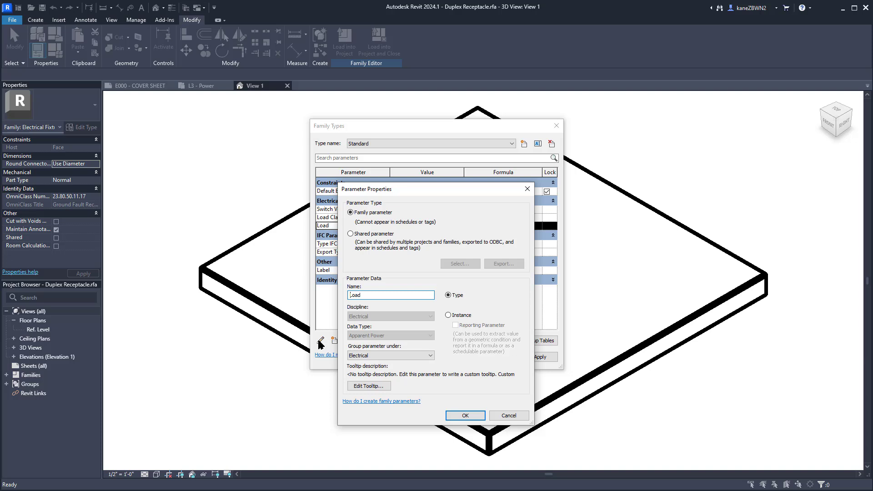
pyautogui.click(459, 316)
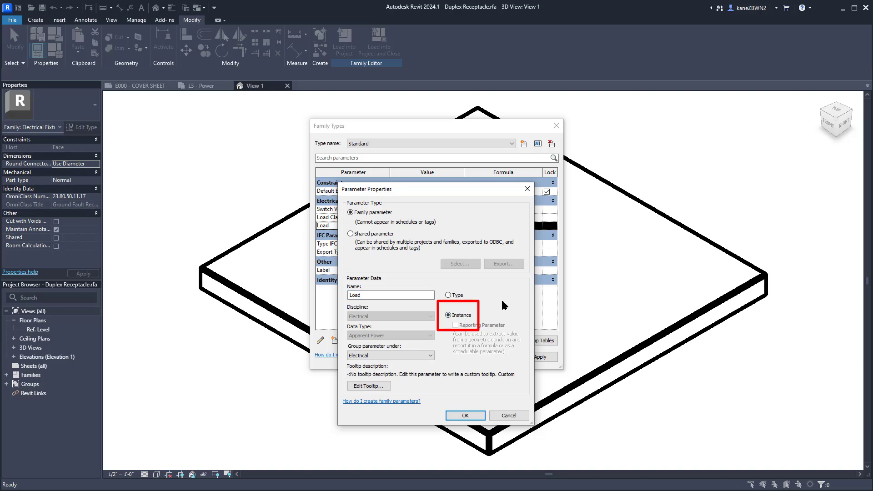
pyautogui.click(464, 415)
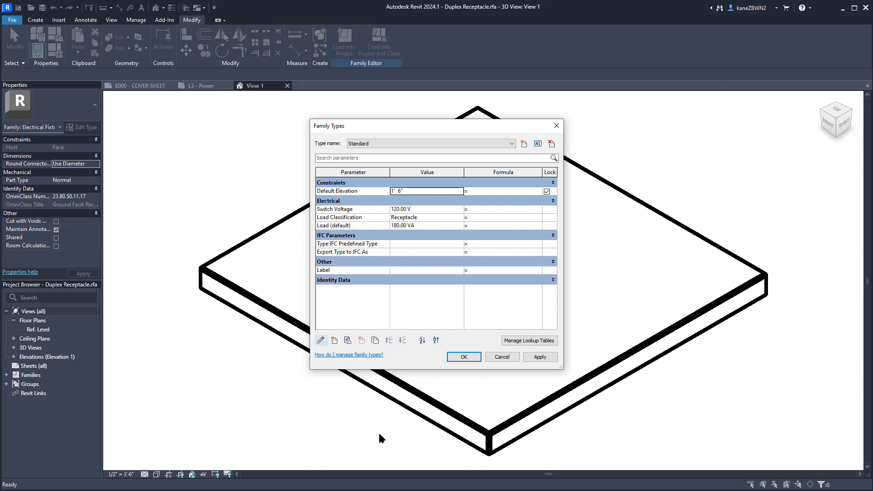
pyautogui.click(502, 356)
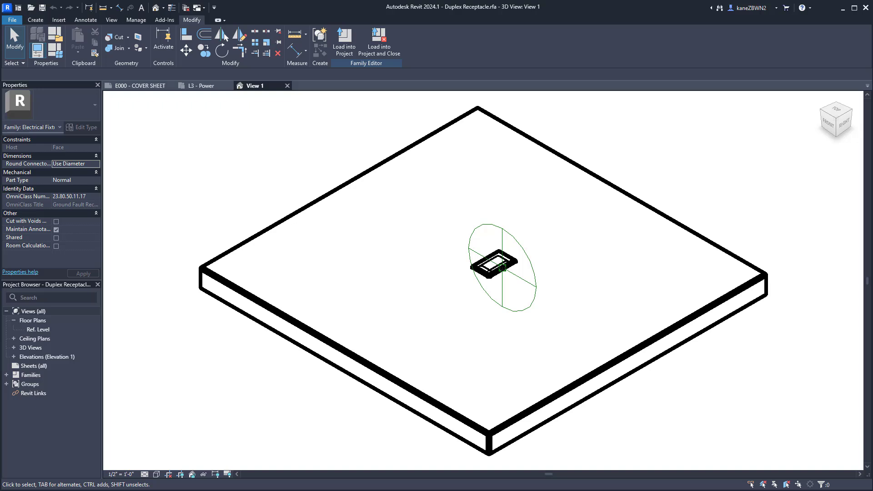
# Step: Load the Duplex Receptacle family into the project
pyautogui.click(348, 47)
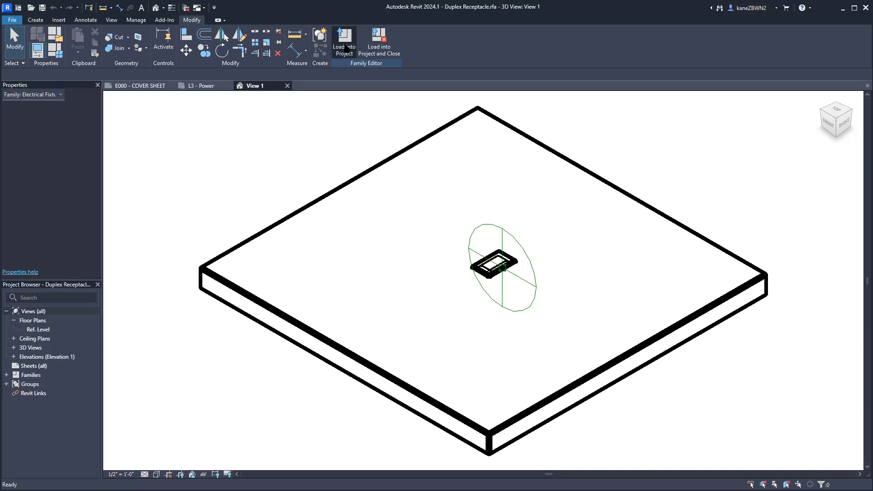